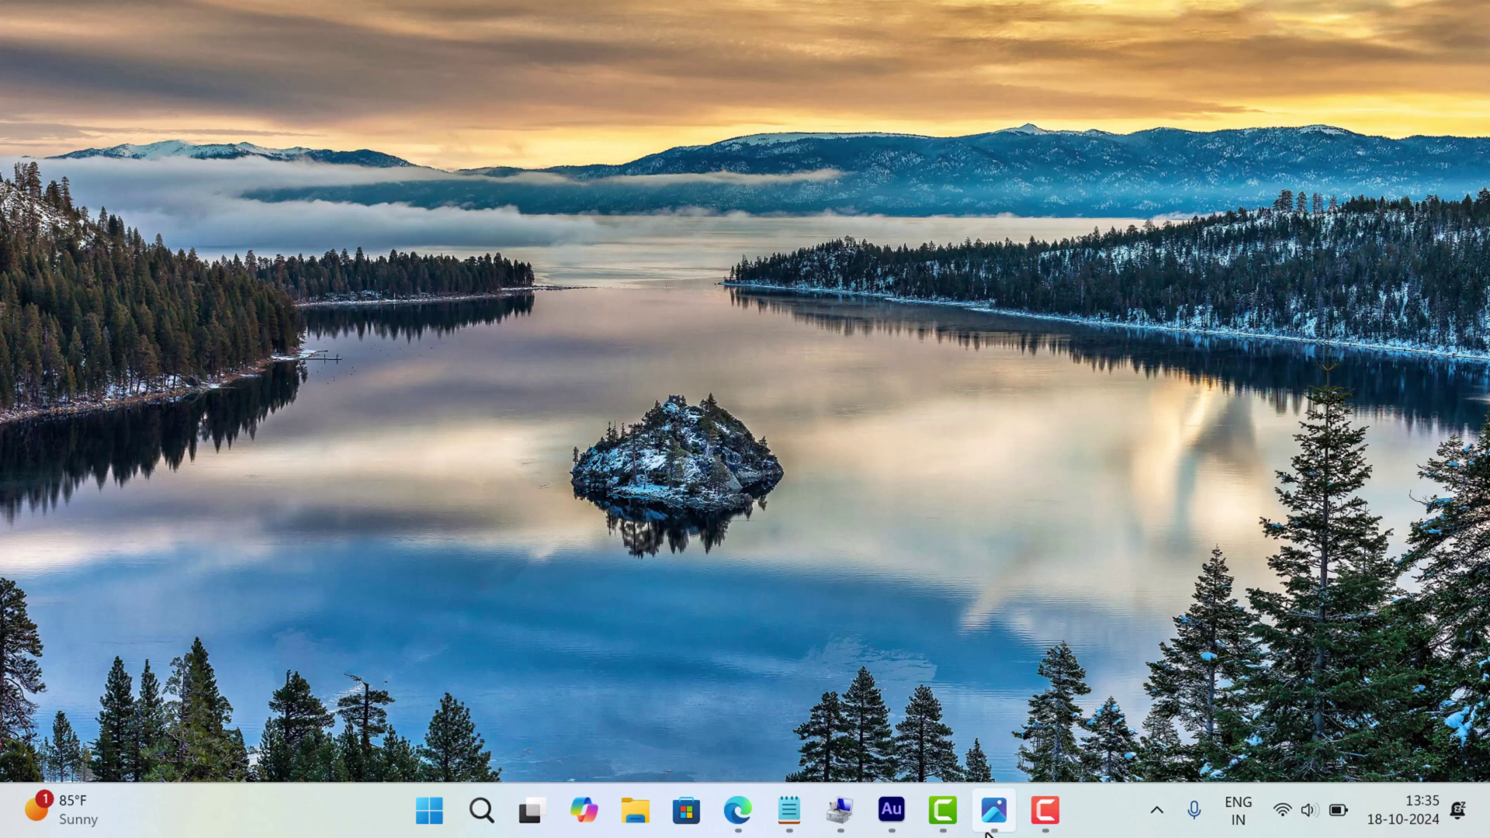
# Step: Review the power-menu screenshot, then launch Computer Management from the Windows Search results
pyautogui.click(991, 810)
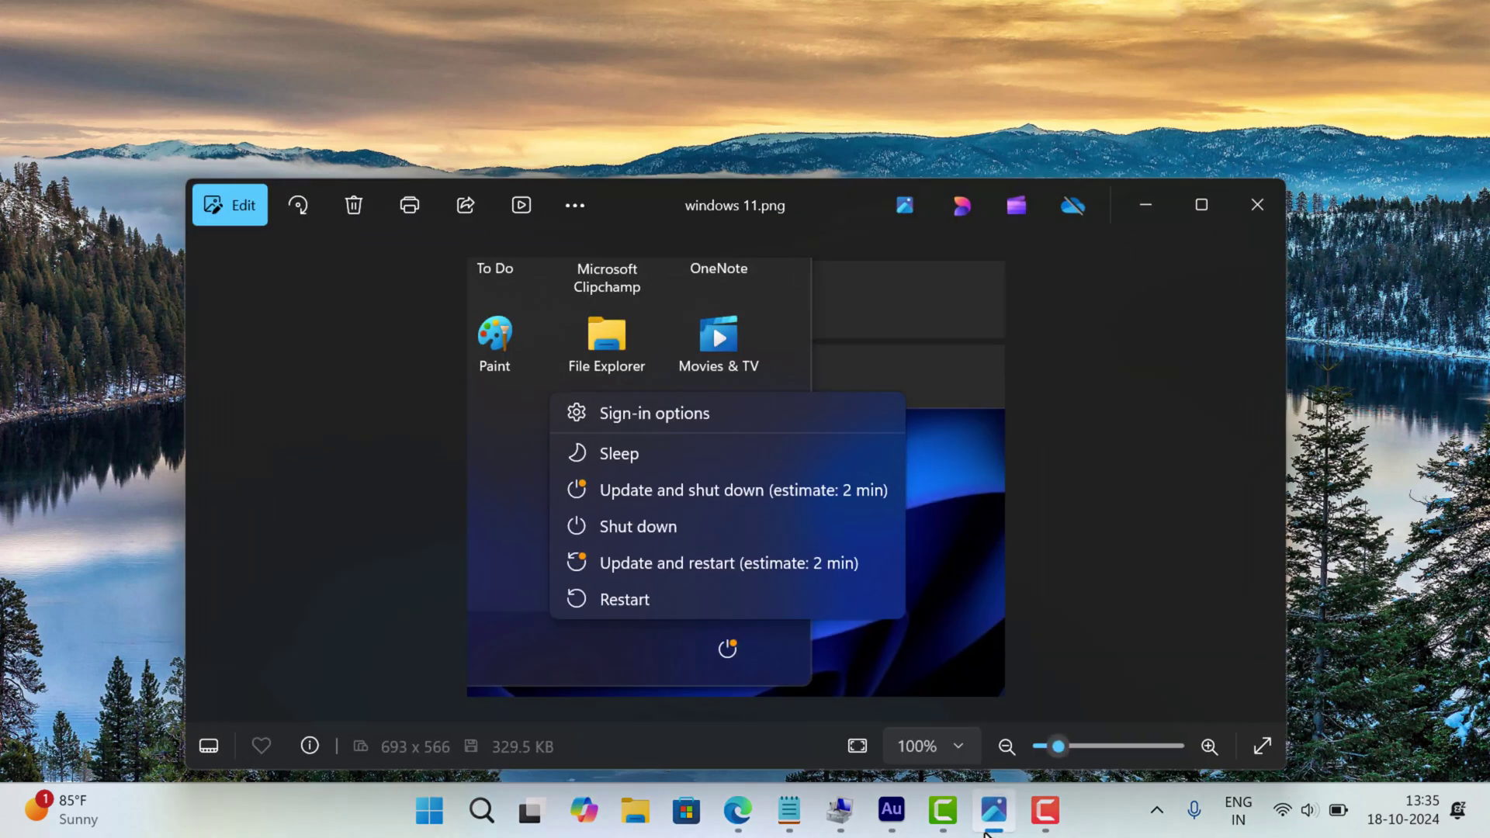
pyautogui.click(1196, 205)
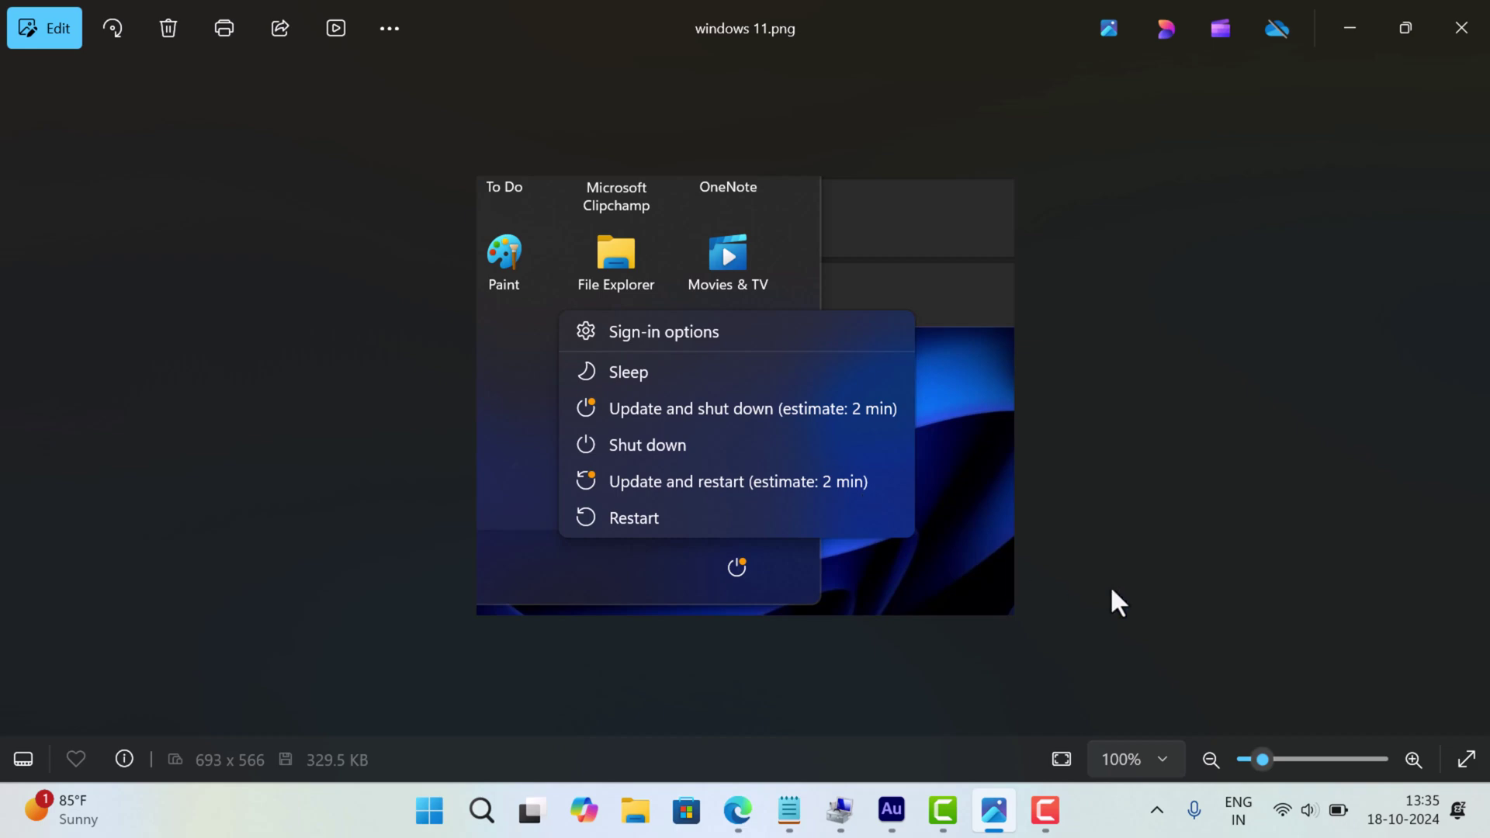
pyautogui.click(1348, 29)
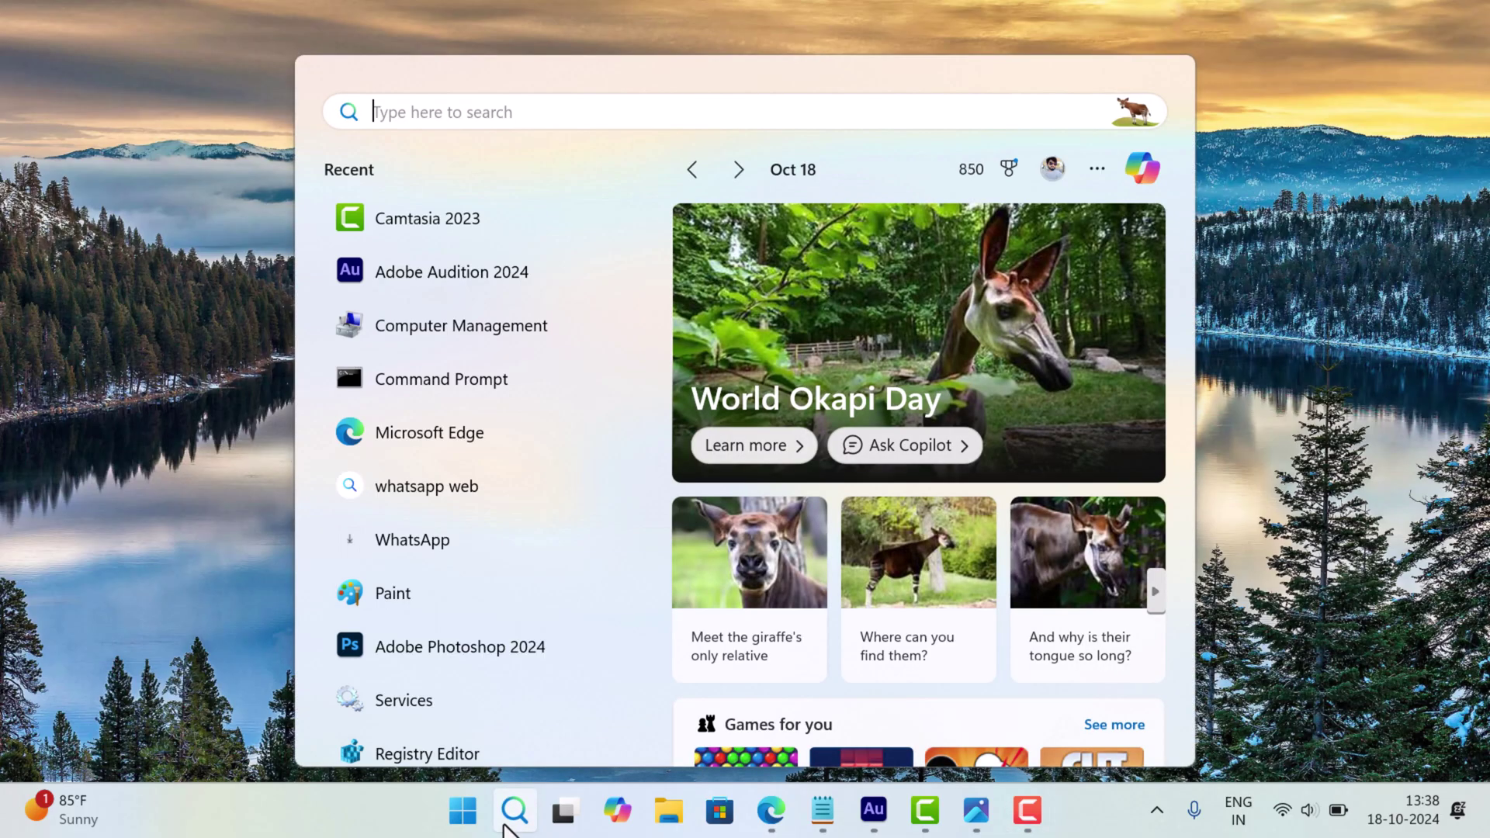
pyautogui.write('computer m')
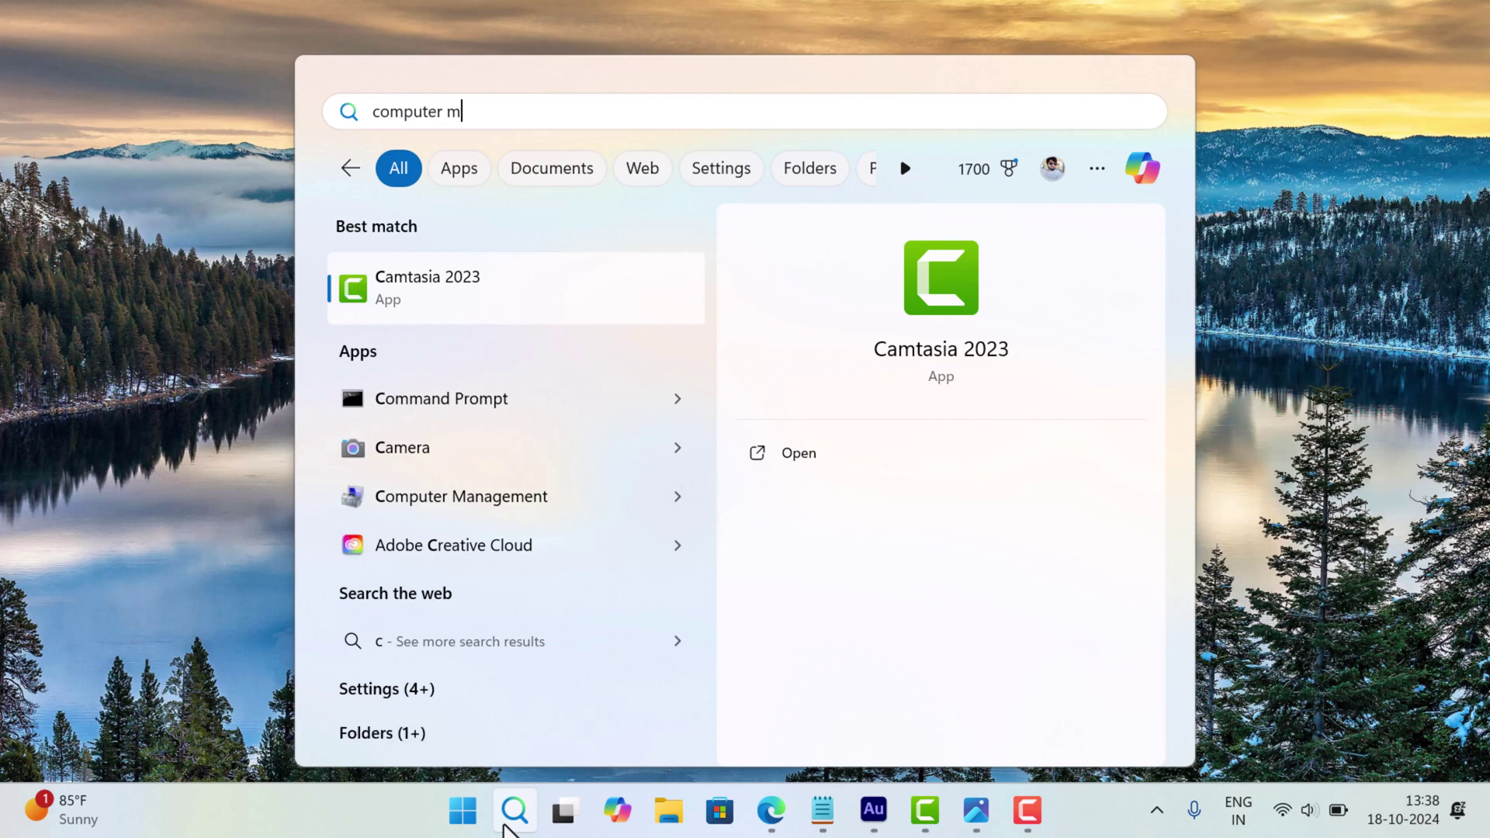
pyautogui.write('ana')
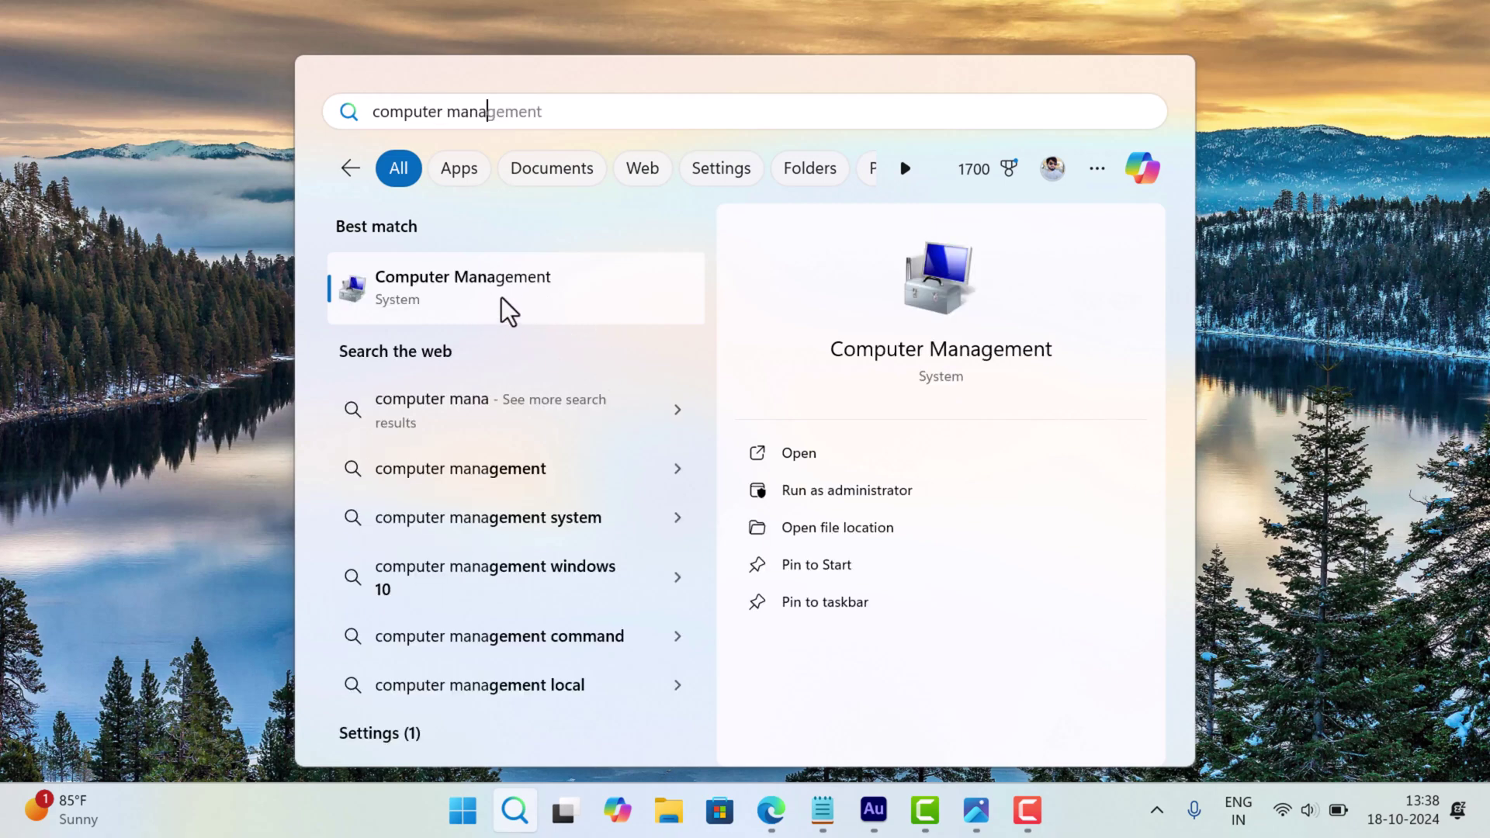
pyautogui.click(504, 301)
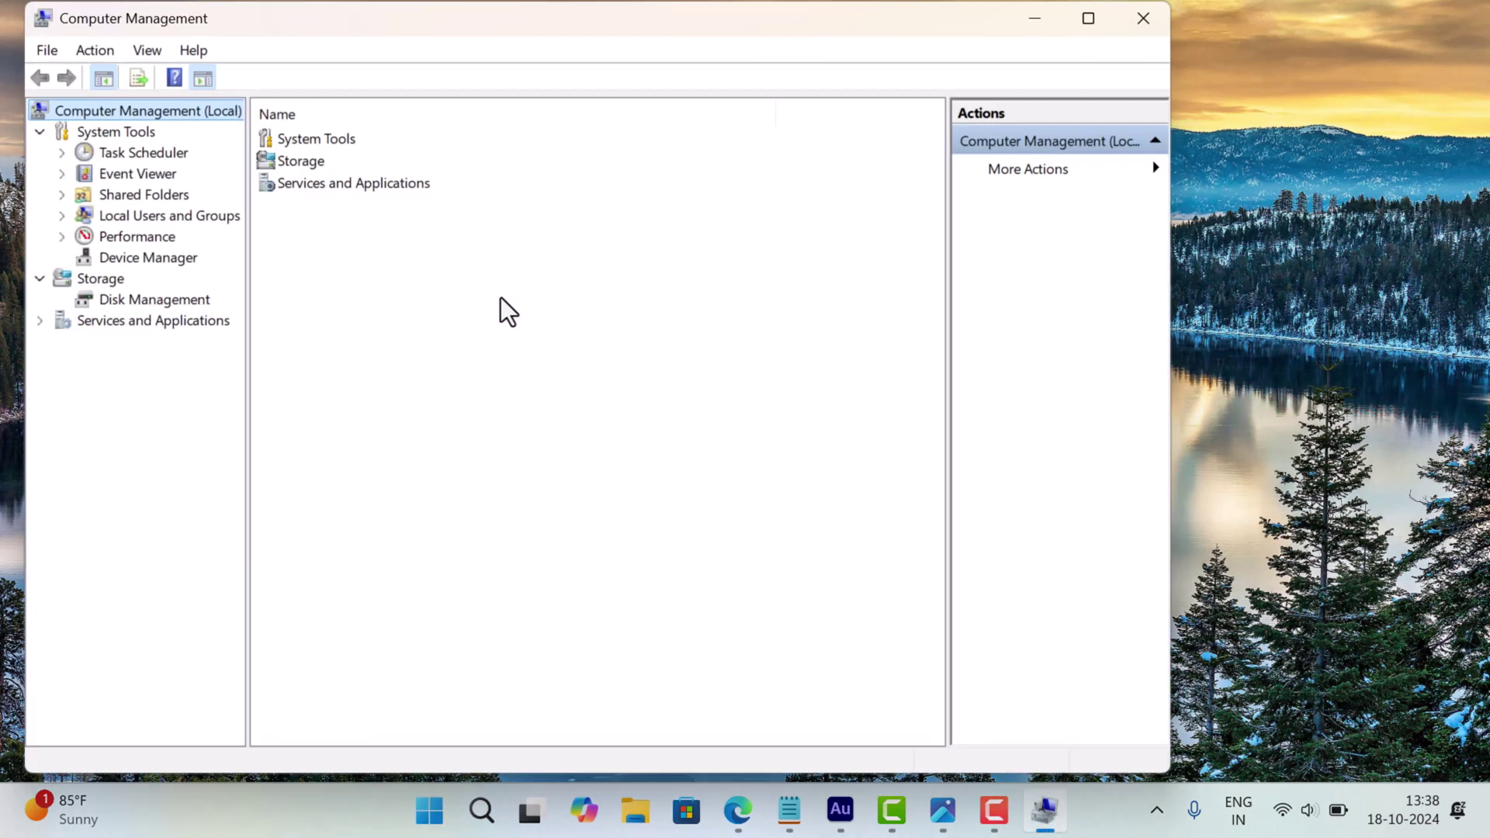
# Step: Open the Services list under Services and Applications and bring up the Windows Update service properties
pyautogui.click(41, 322)
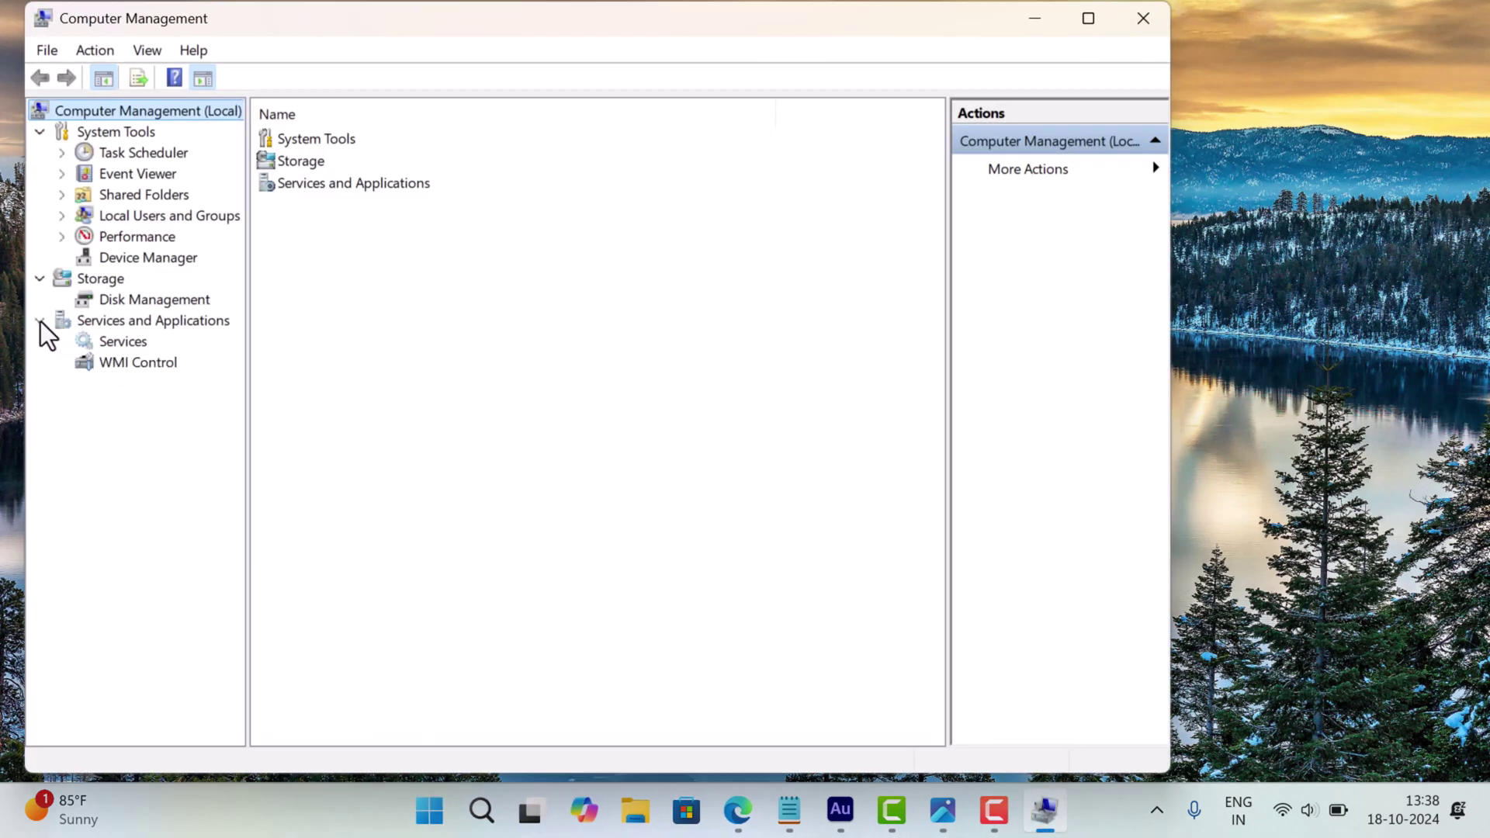
pyautogui.click(122, 341)
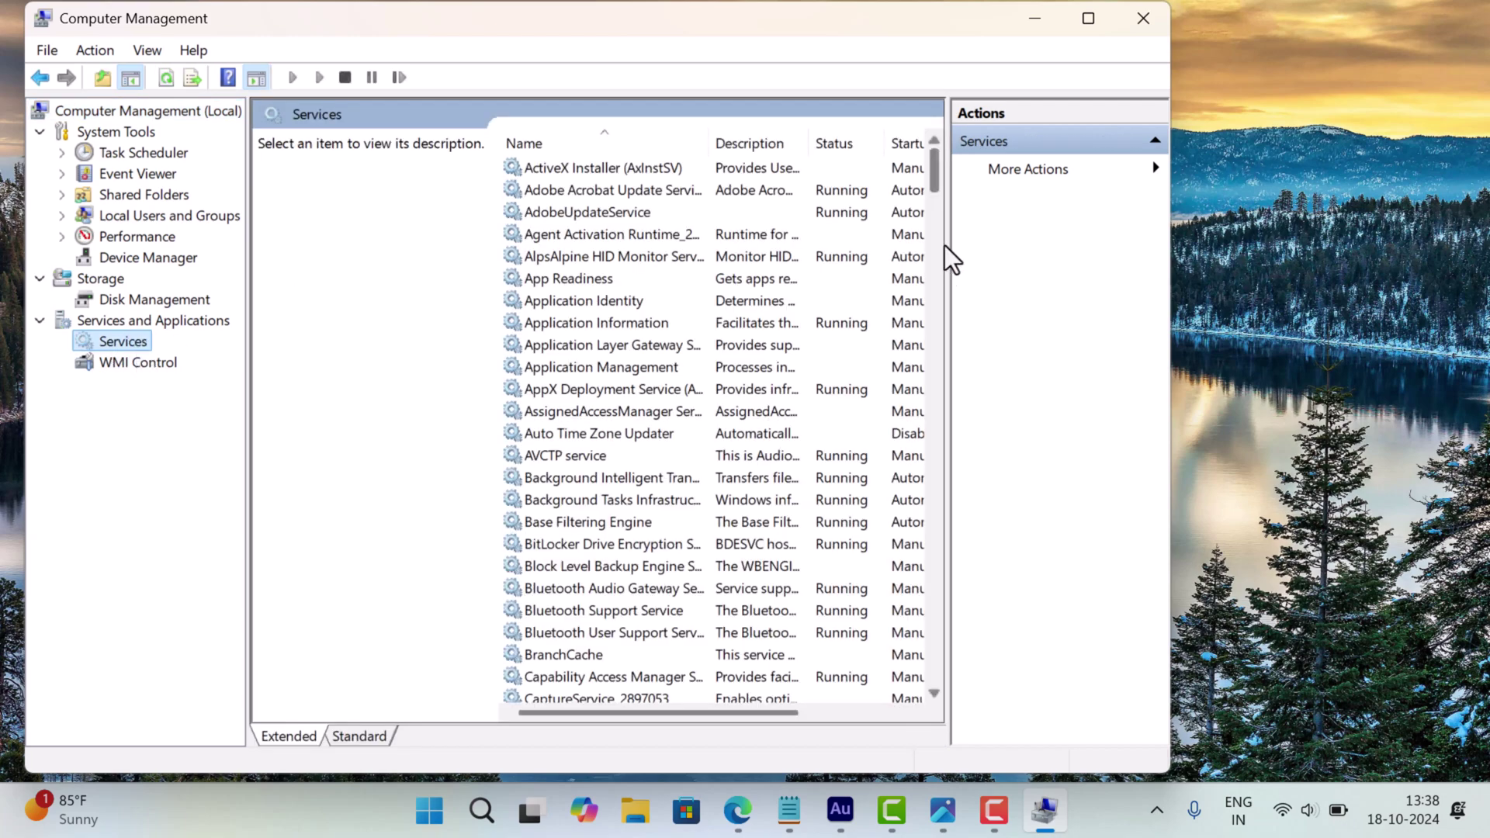
pyautogui.moveTo(933, 187); pyautogui.dragTo(891, 663)
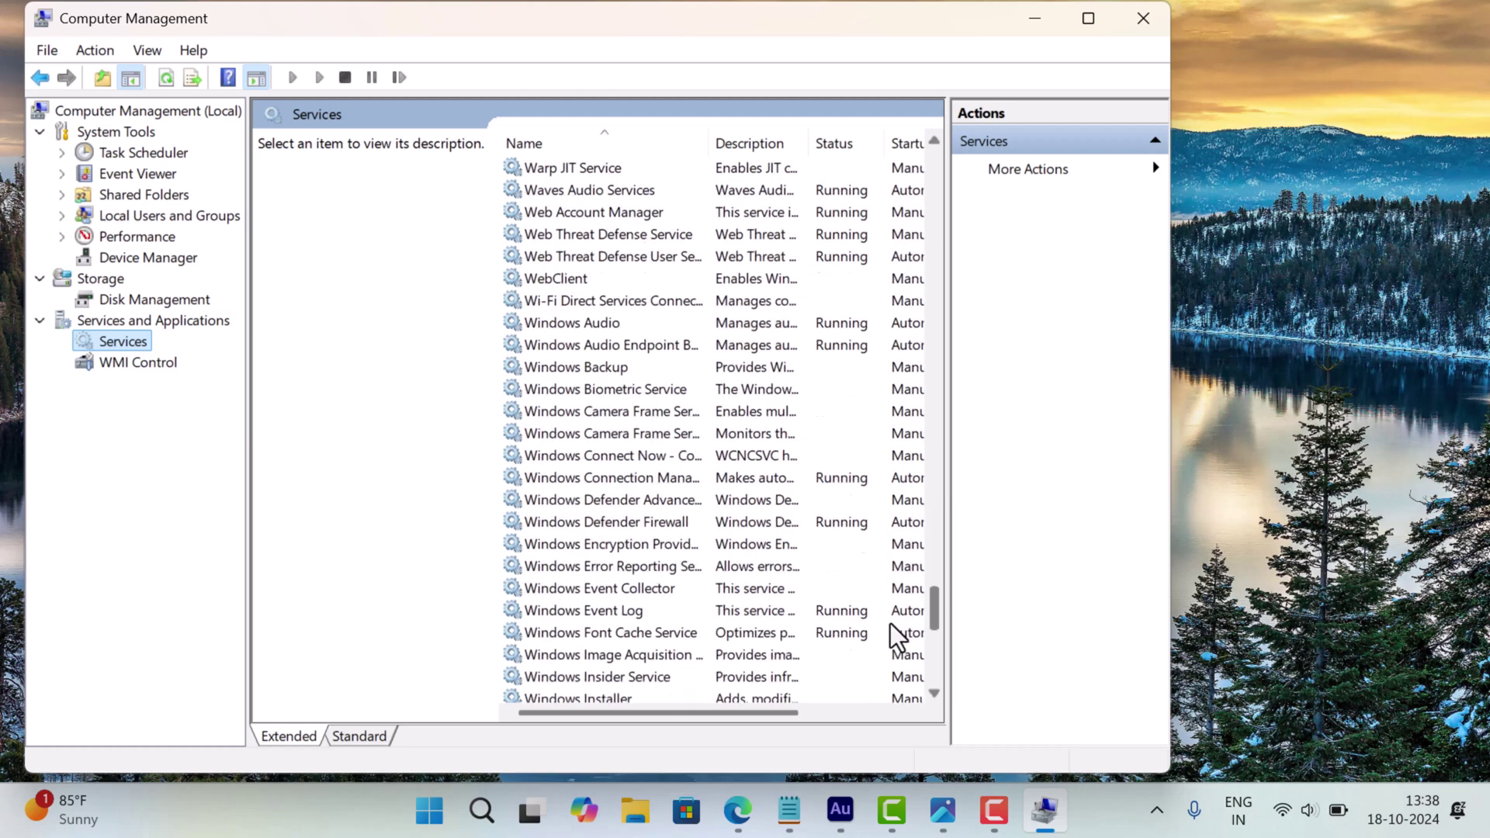
pyautogui.scroll(-2, 891, 662)
pyautogui.doubleClick(603, 459)
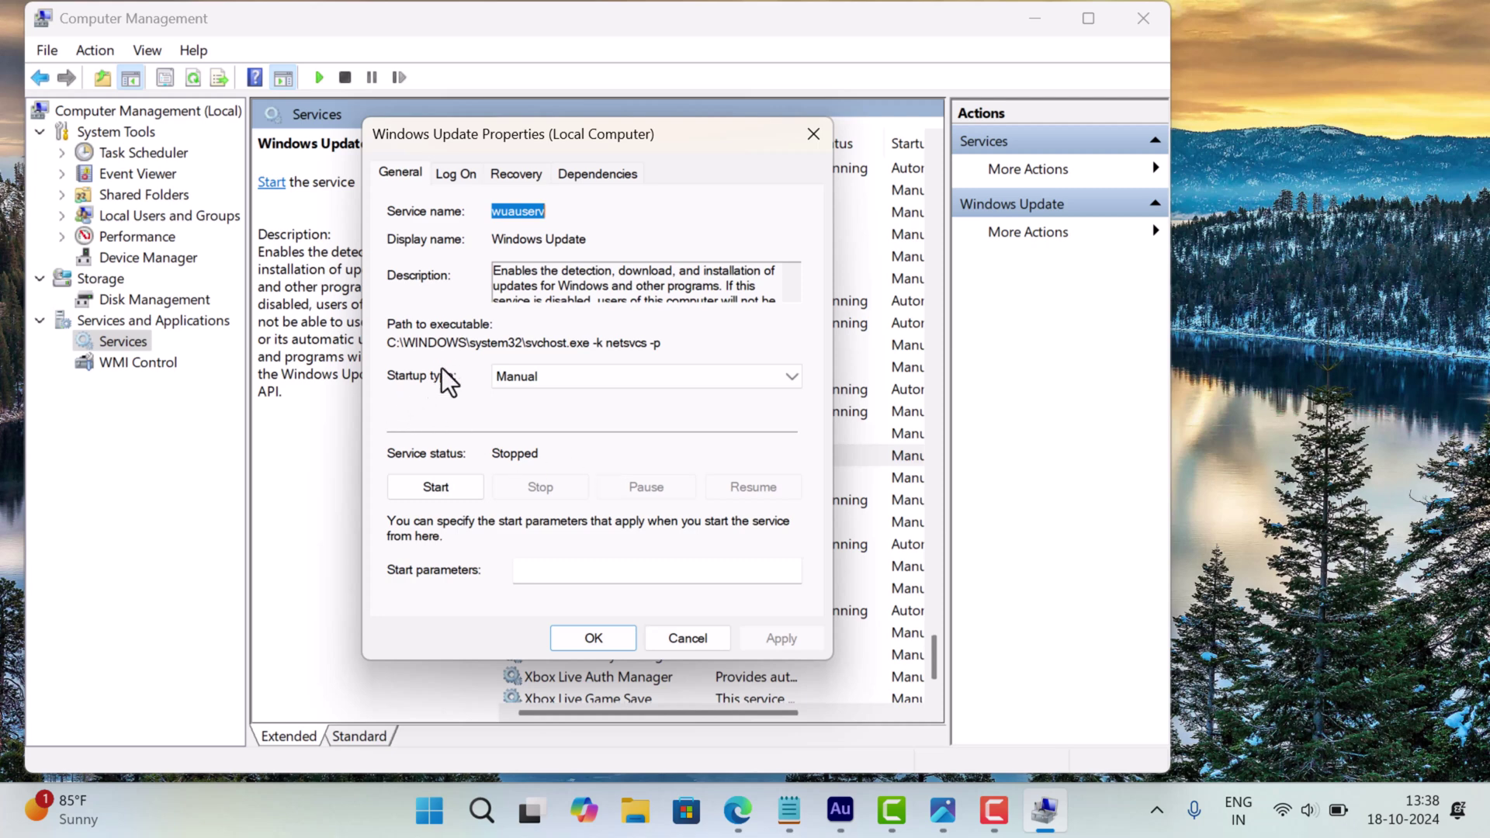
# Step: Set the Windows Update service's startup type to Disabled and apply it
pyautogui.click(572, 380)
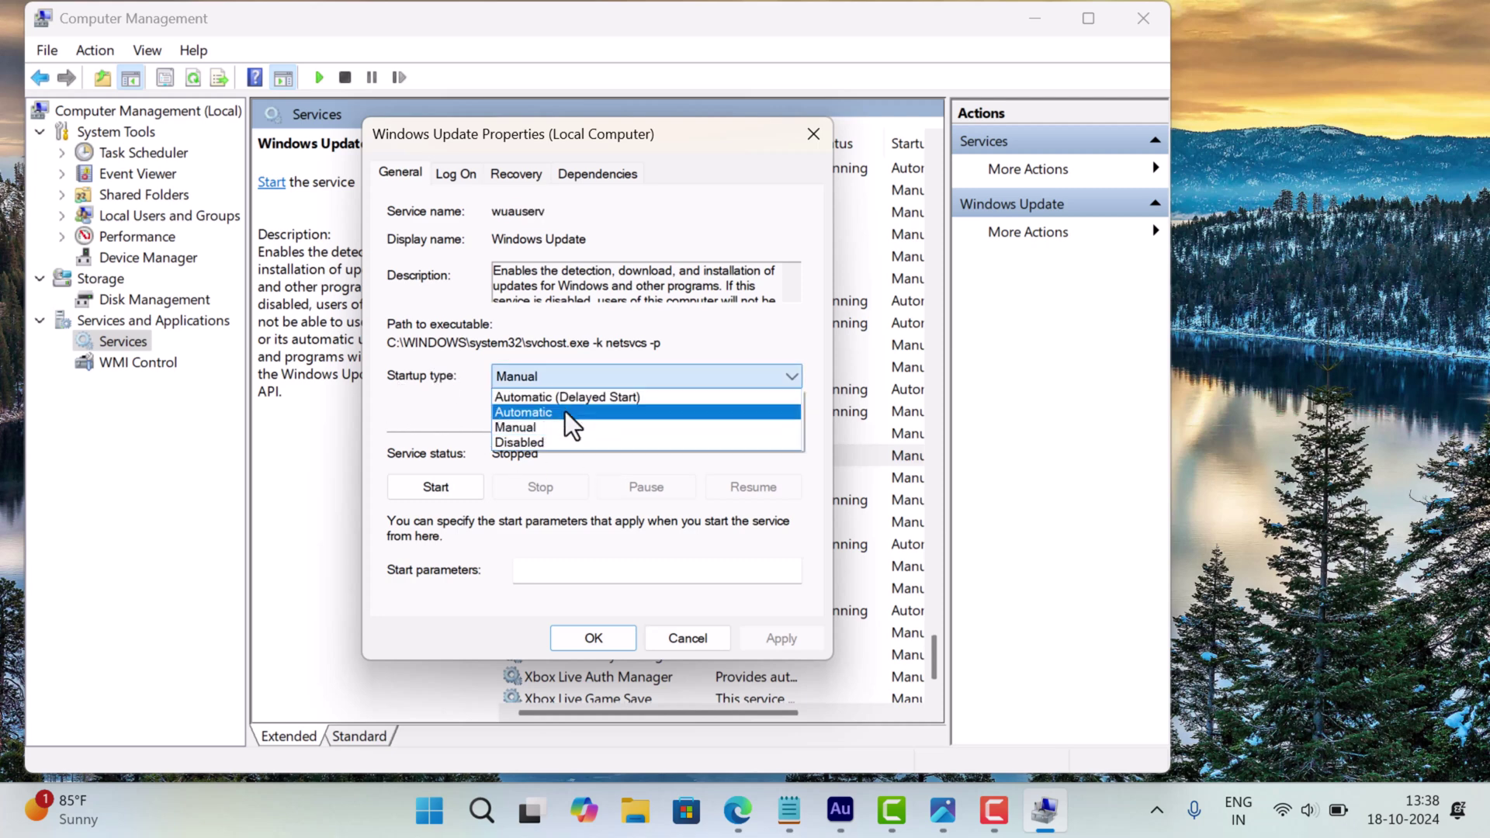
pyautogui.click(557, 444)
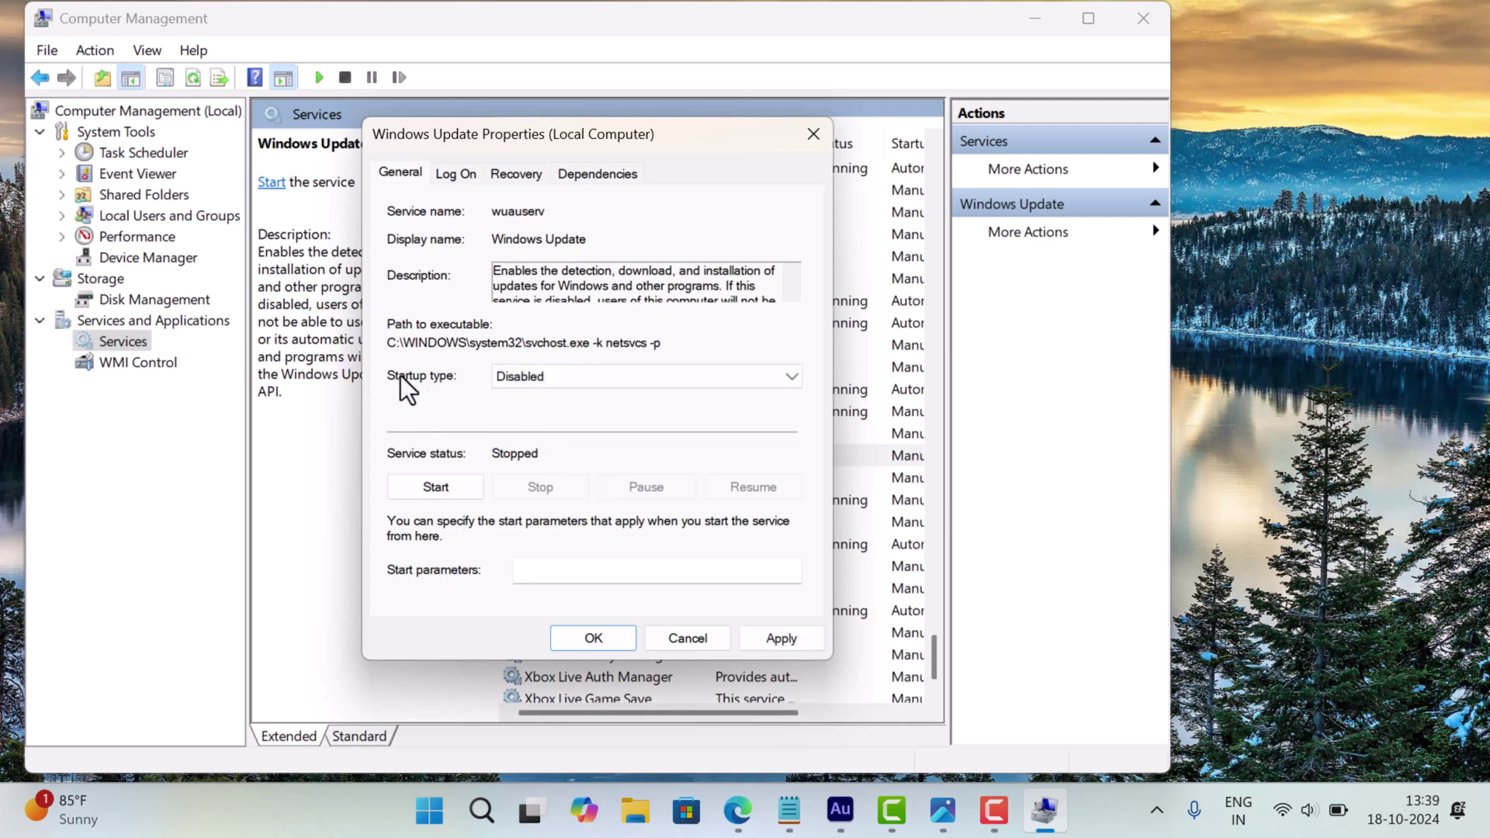
pyautogui.click(770, 646)
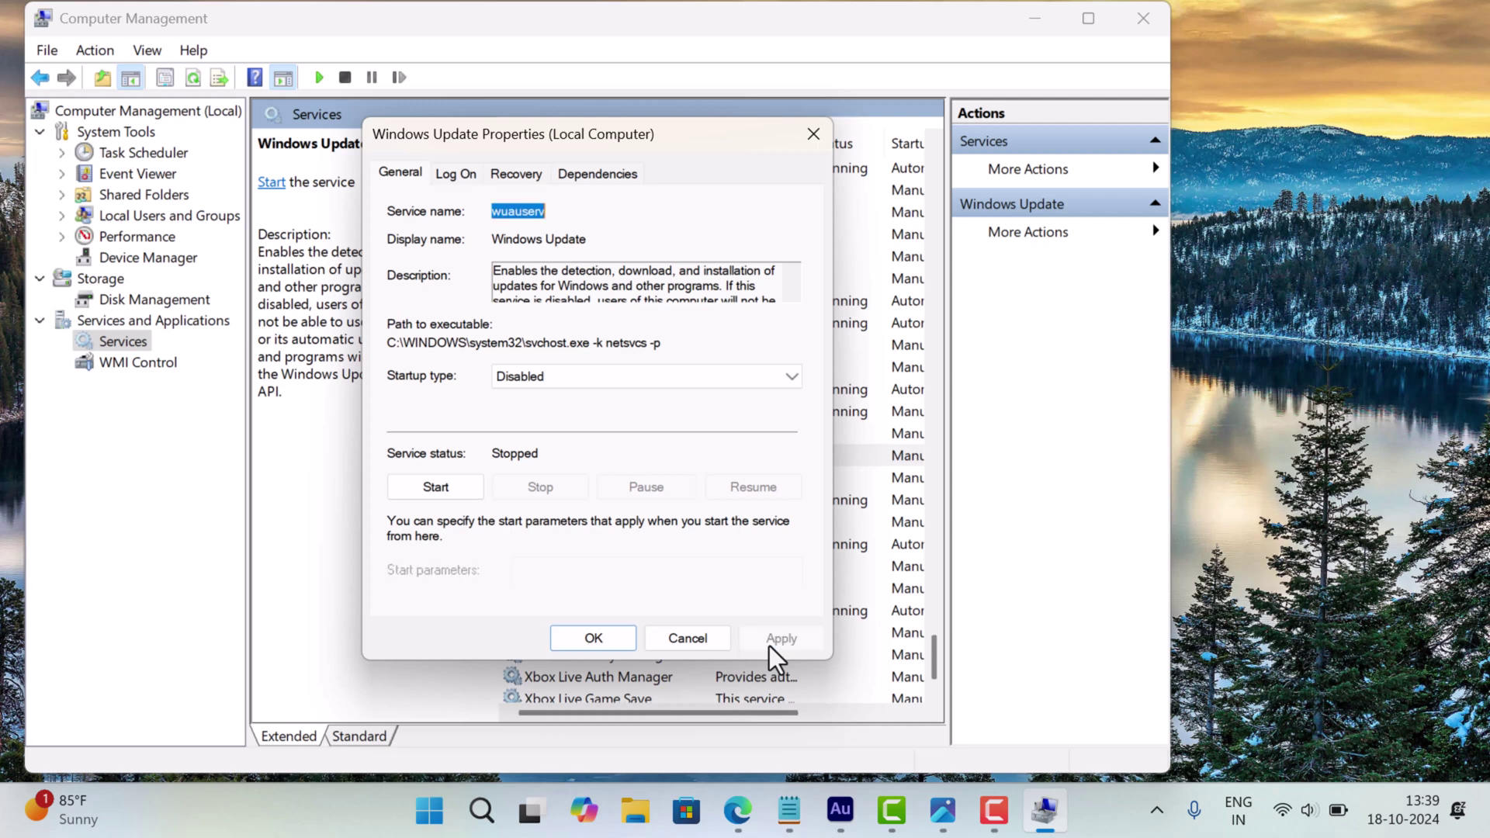
# Step: On the Recovery settings, set First failure to Take No Action, apply, and close the properties
pyautogui.click(516, 176)
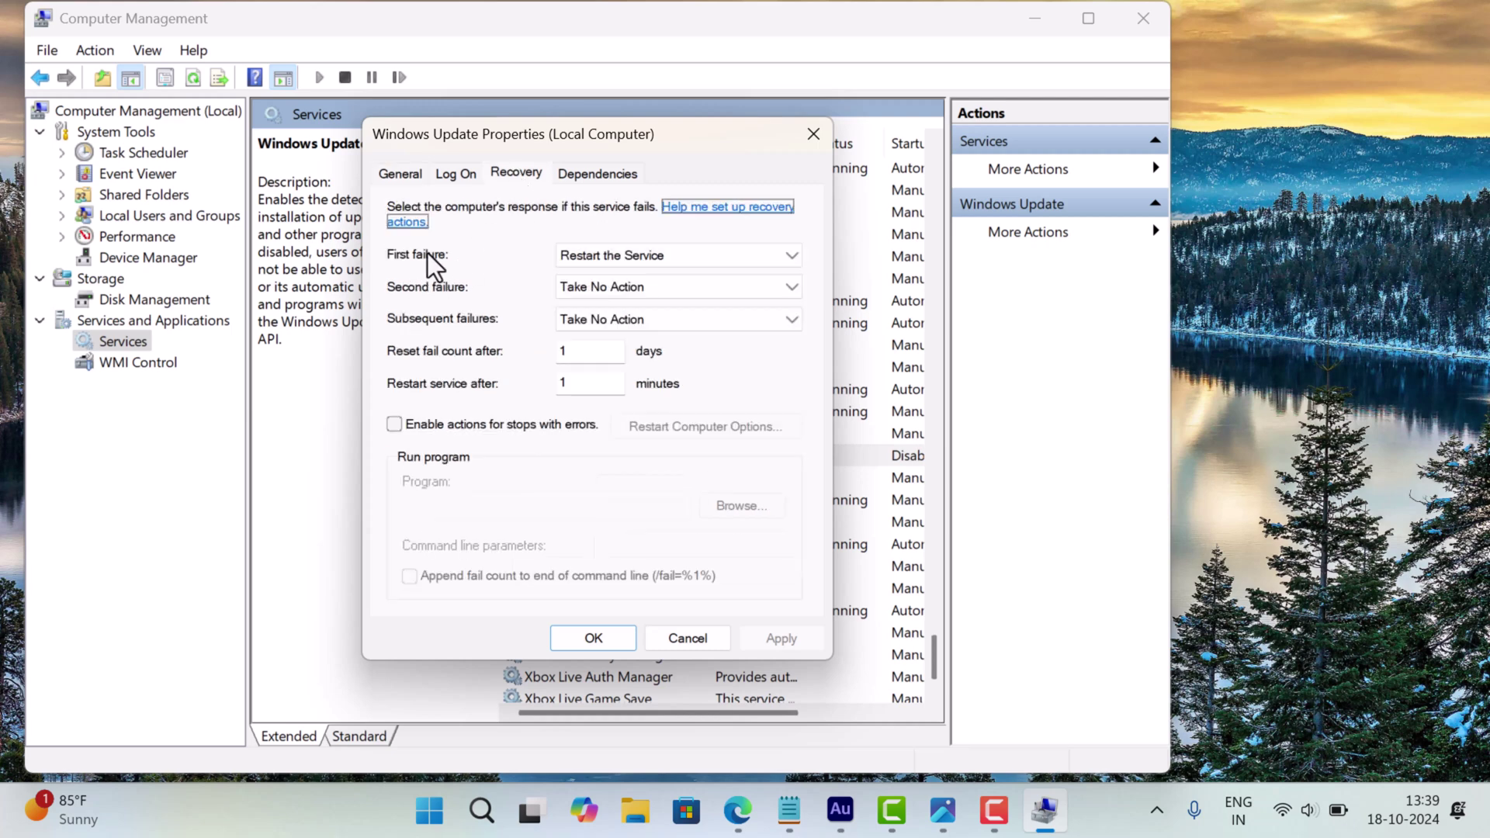
pyautogui.click(652, 256)
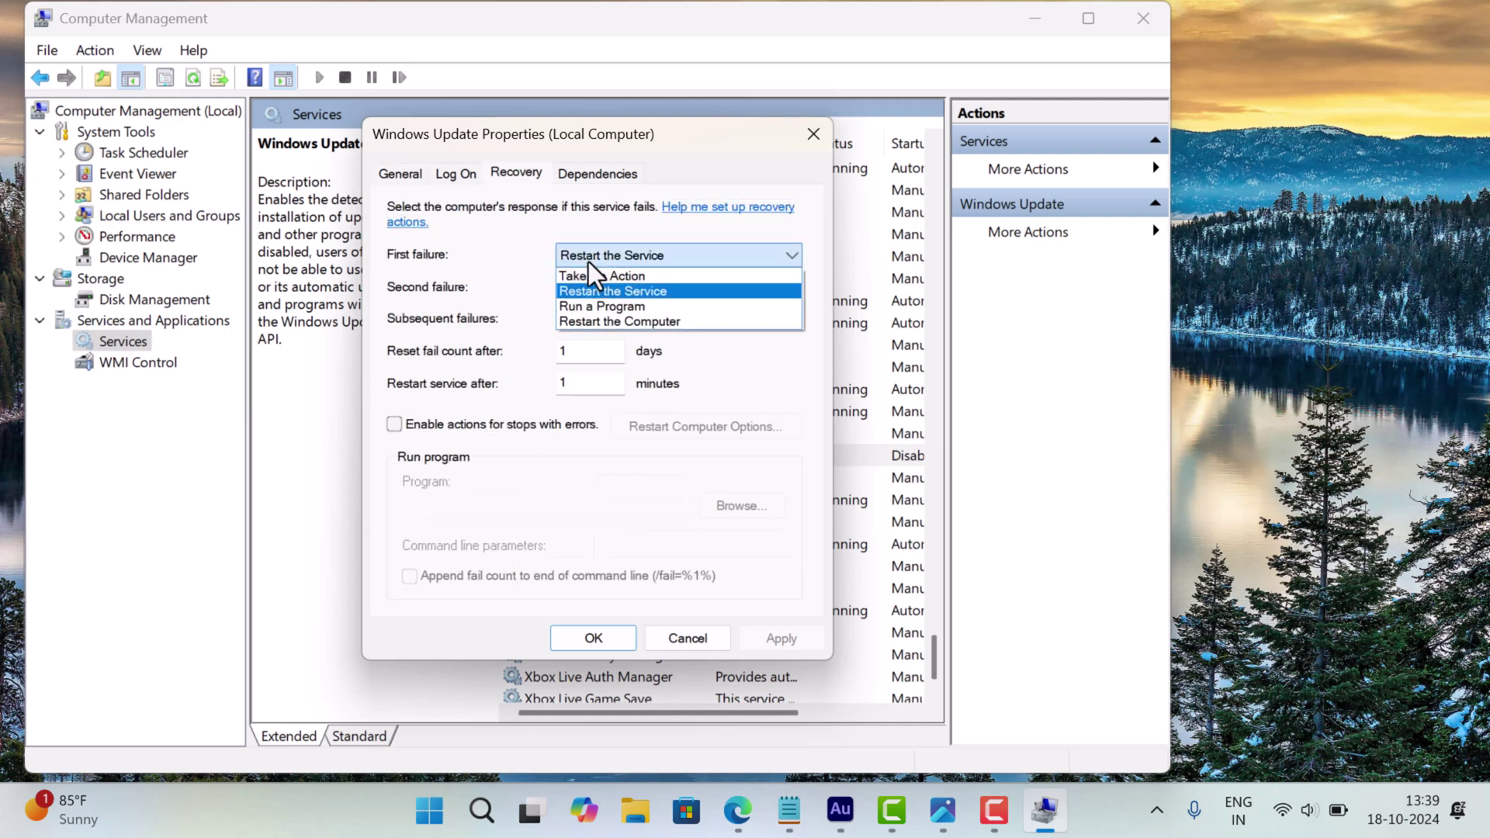
pyautogui.click(602, 275)
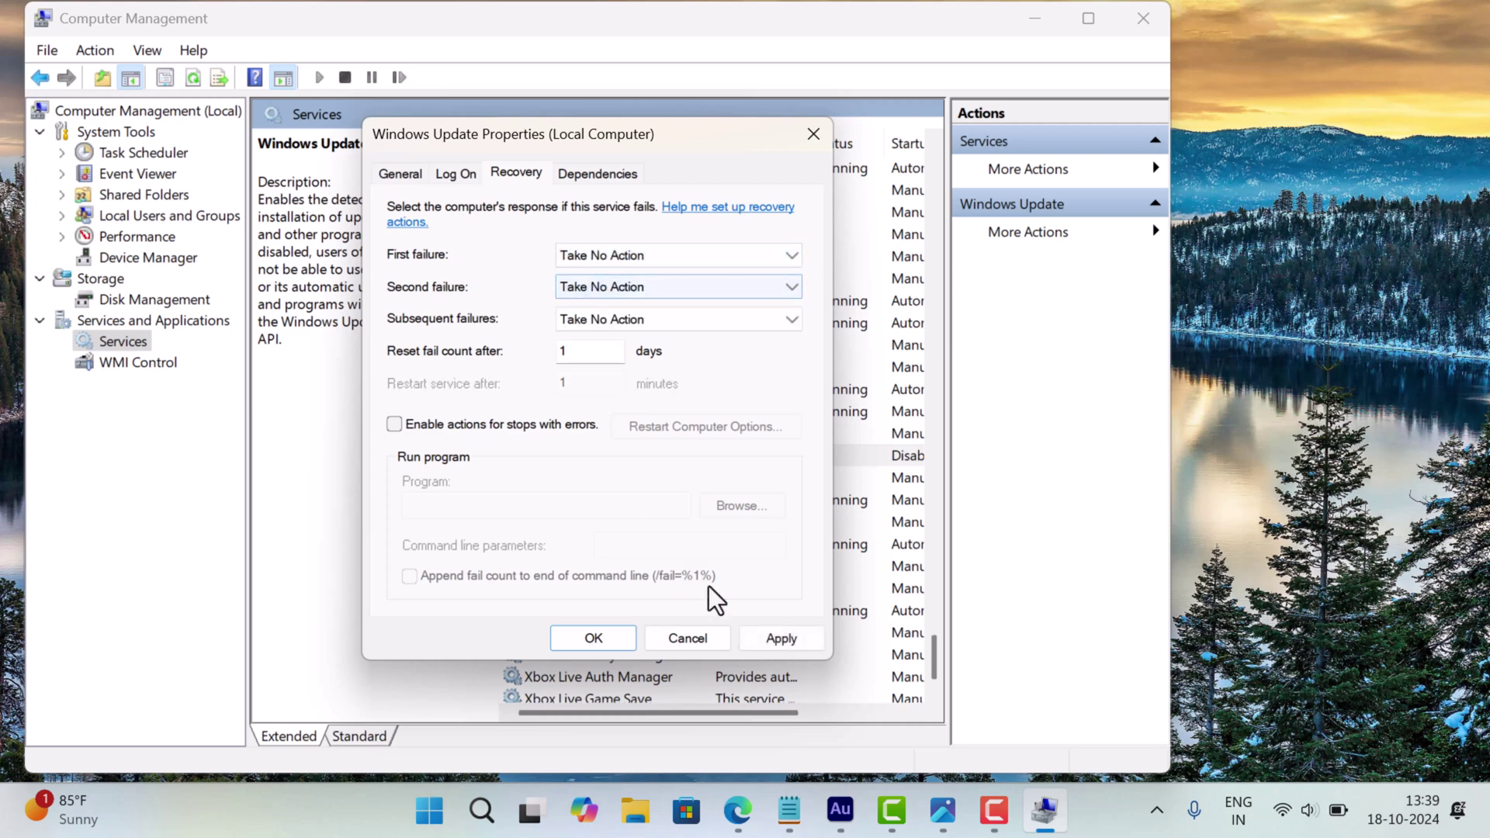
pyautogui.click(782, 639)
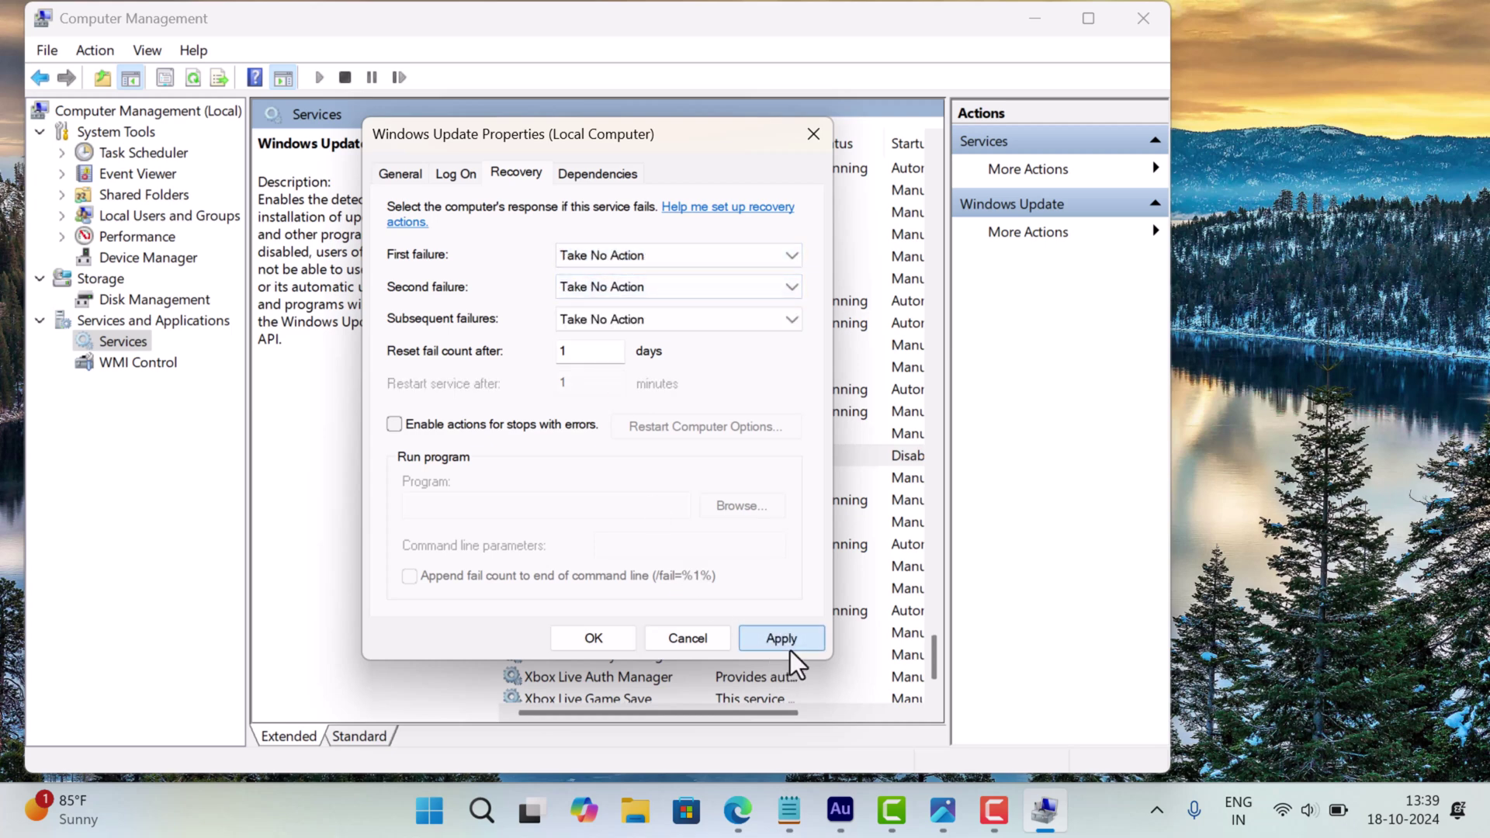
pyautogui.click(594, 638)
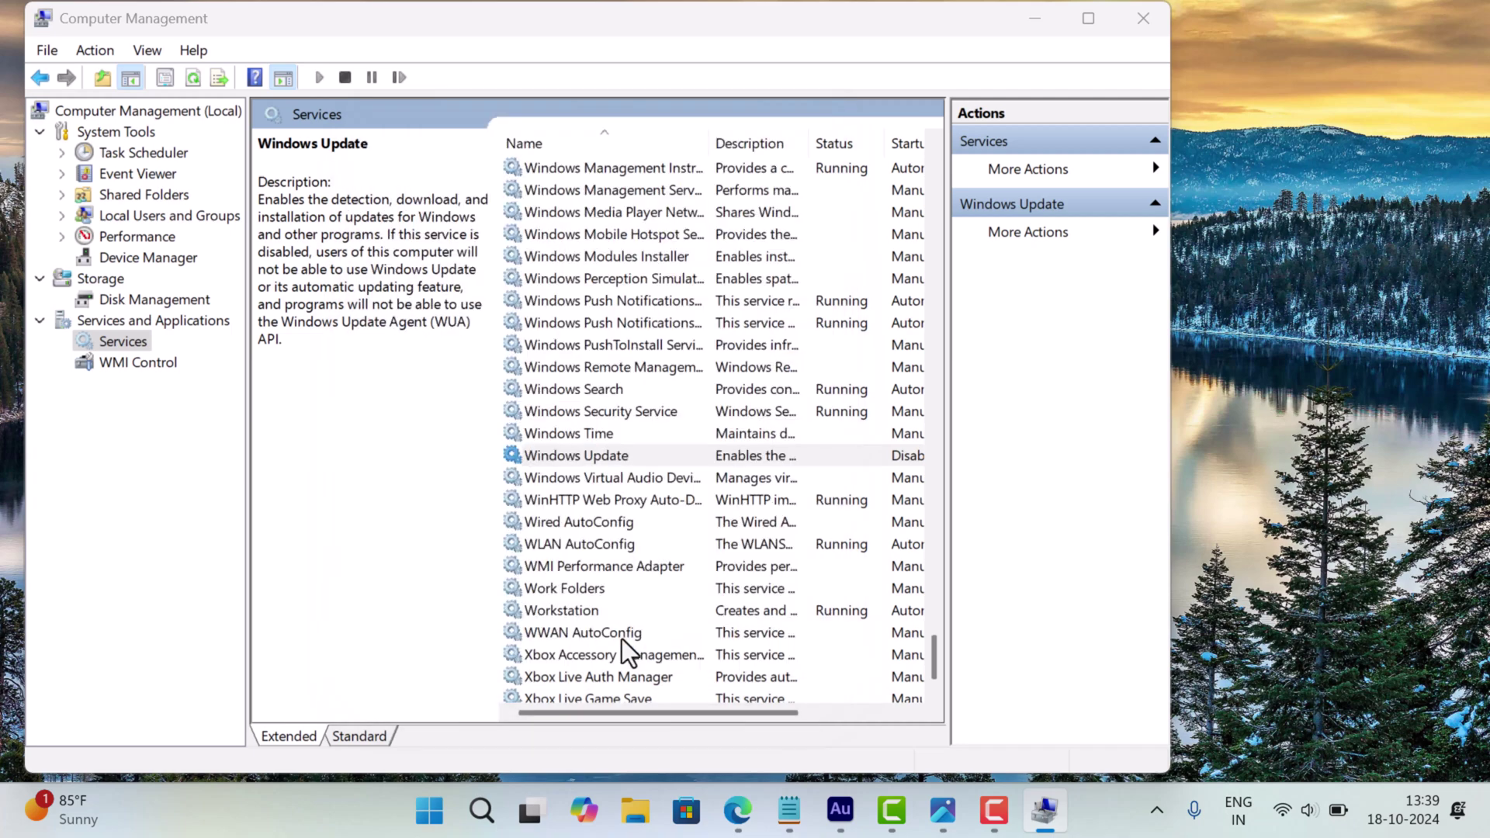
# Step: Browse Task Scheduler Library > Microsoft > Windows to the WindowsUpdate task folder
pyautogui.click(62, 153)
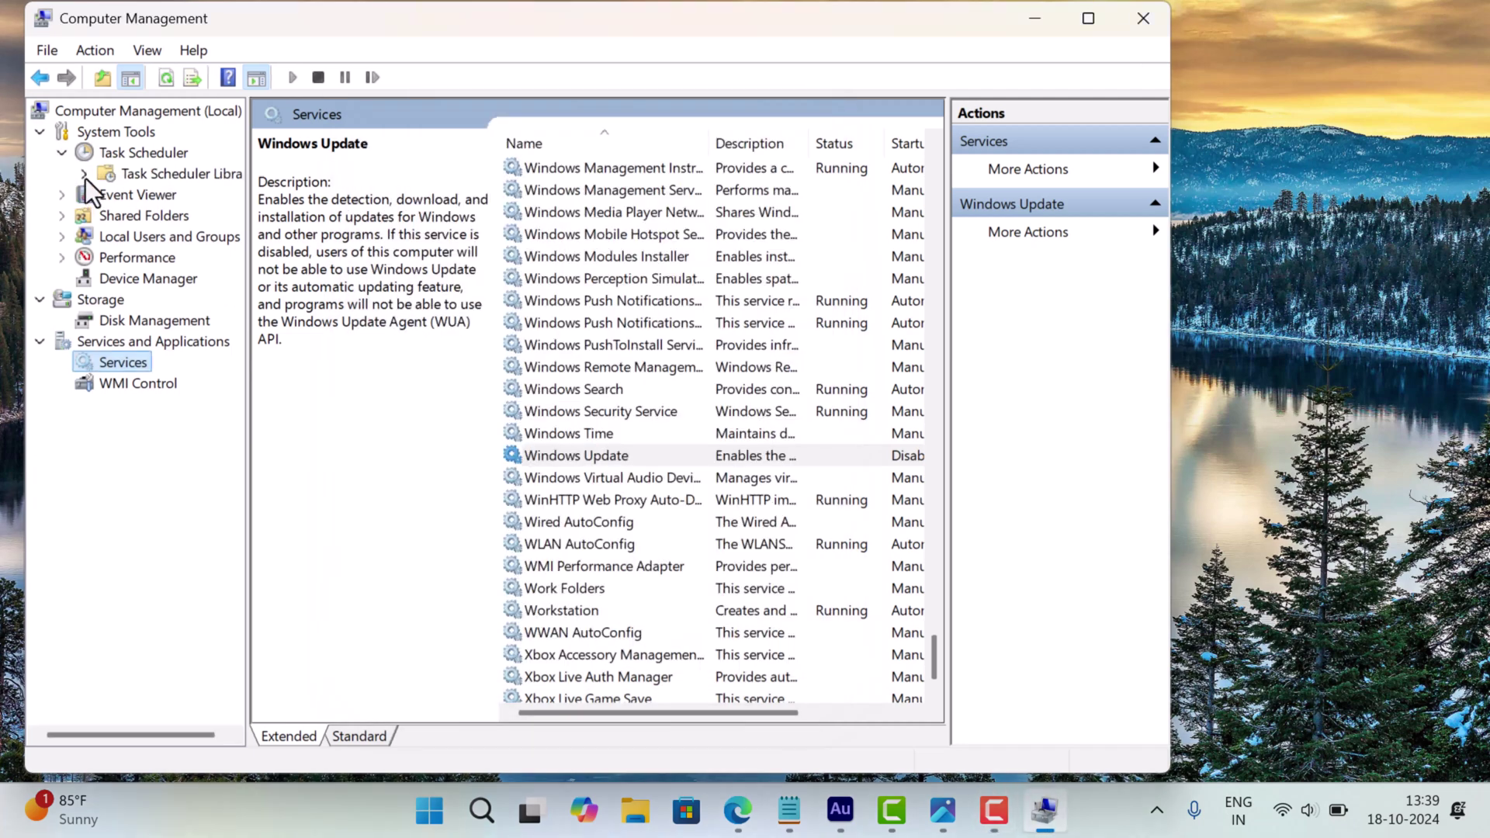
pyautogui.click(85, 174)
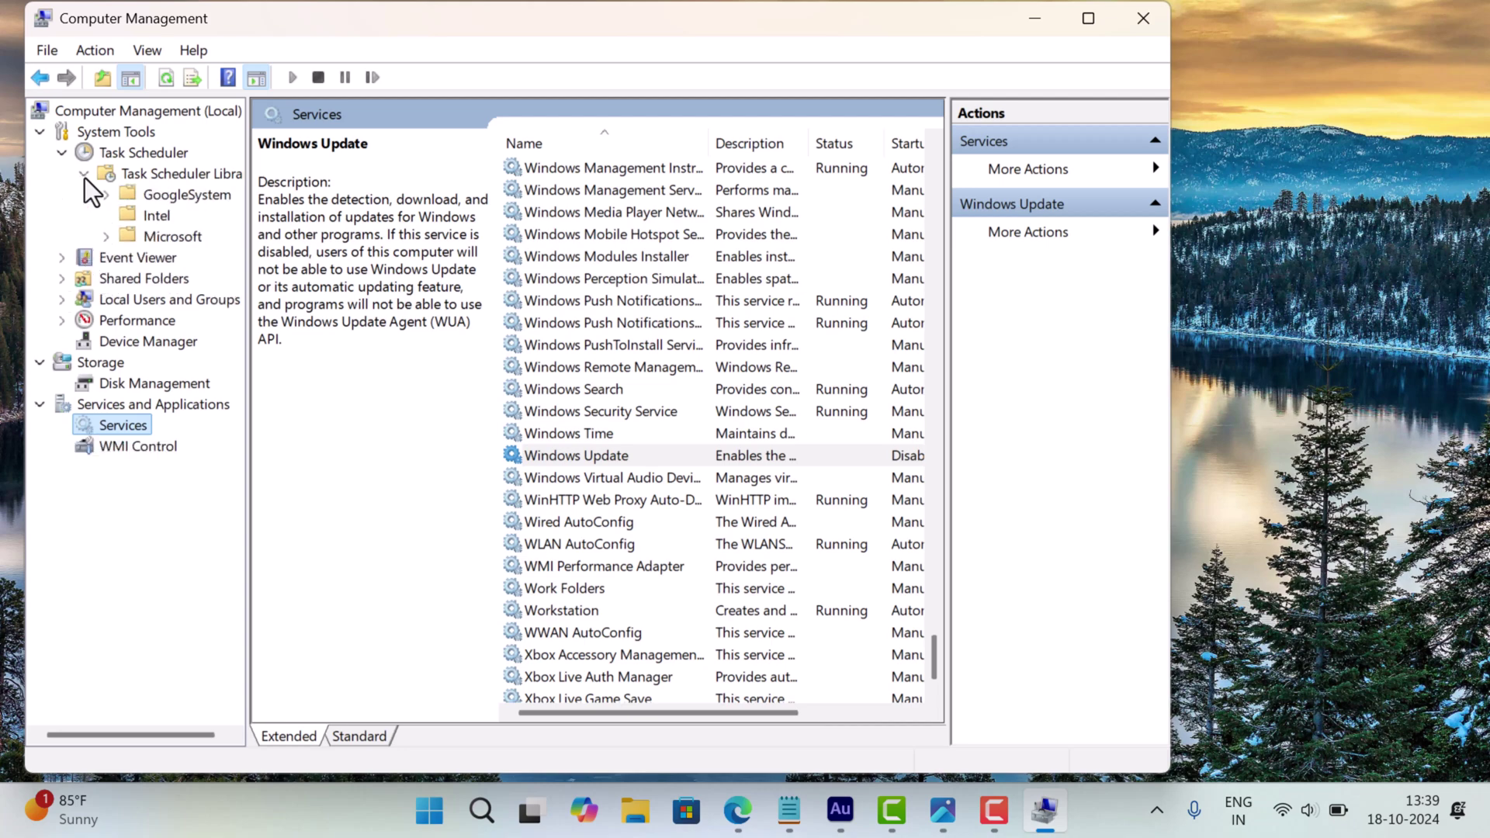
pyautogui.click(107, 236)
pyautogui.click(128, 300)
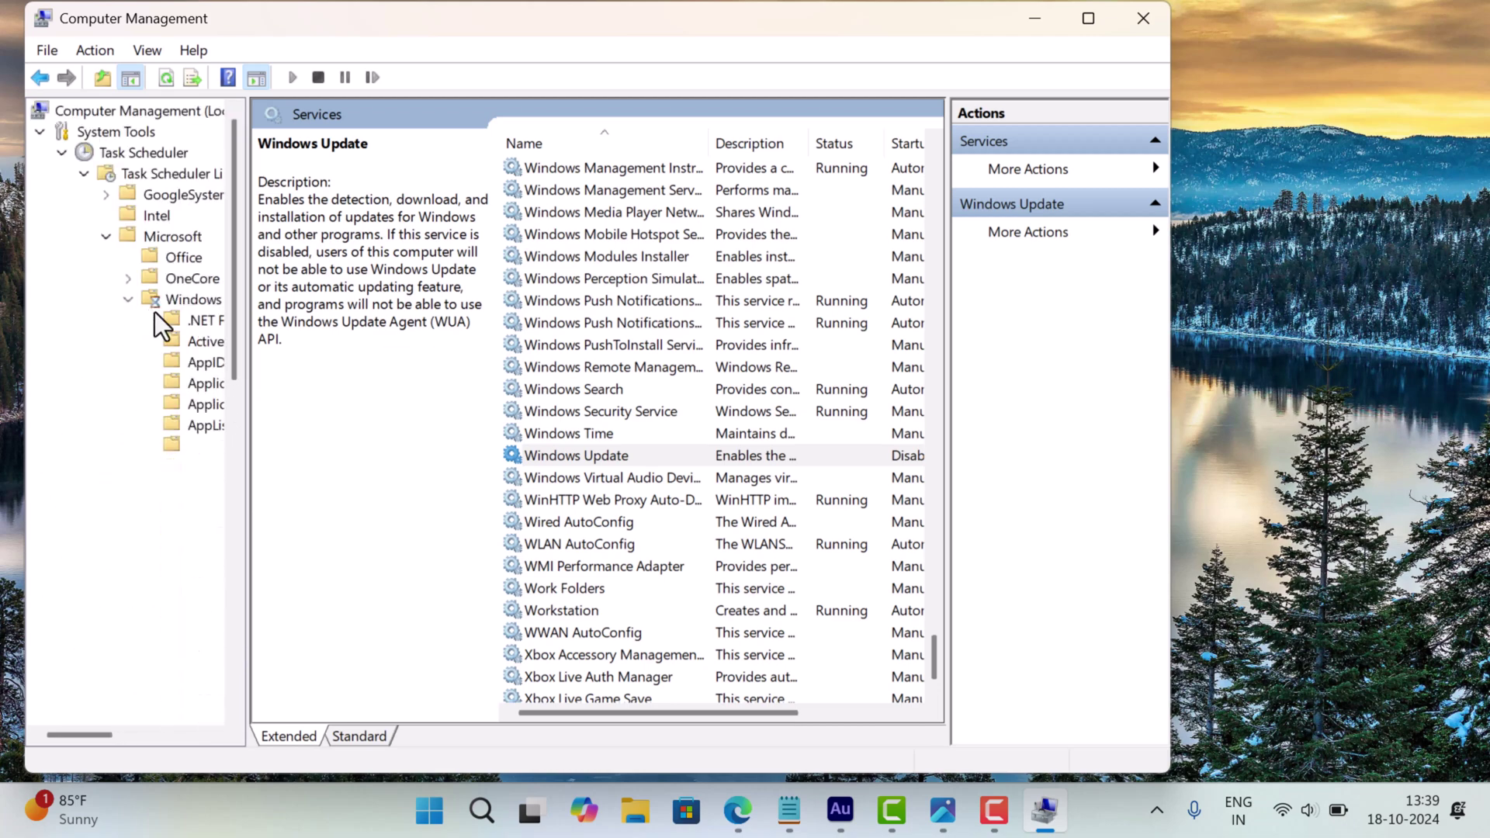
pyautogui.moveTo(239, 222); pyautogui.dragTo(507, 236)
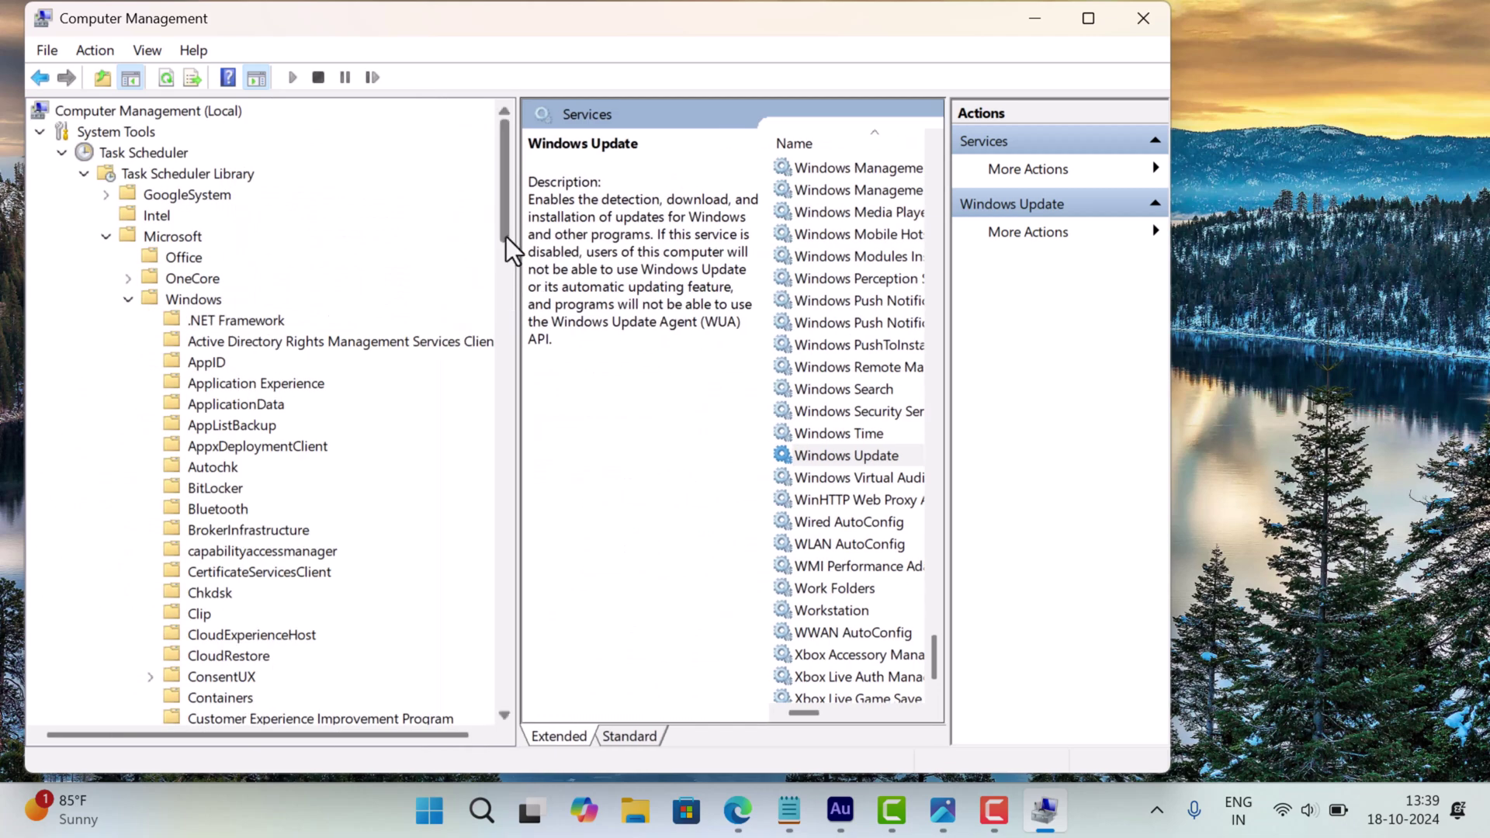
pyautogui.moveTo(504, 152); pyautogui.dragTo(508, 654)
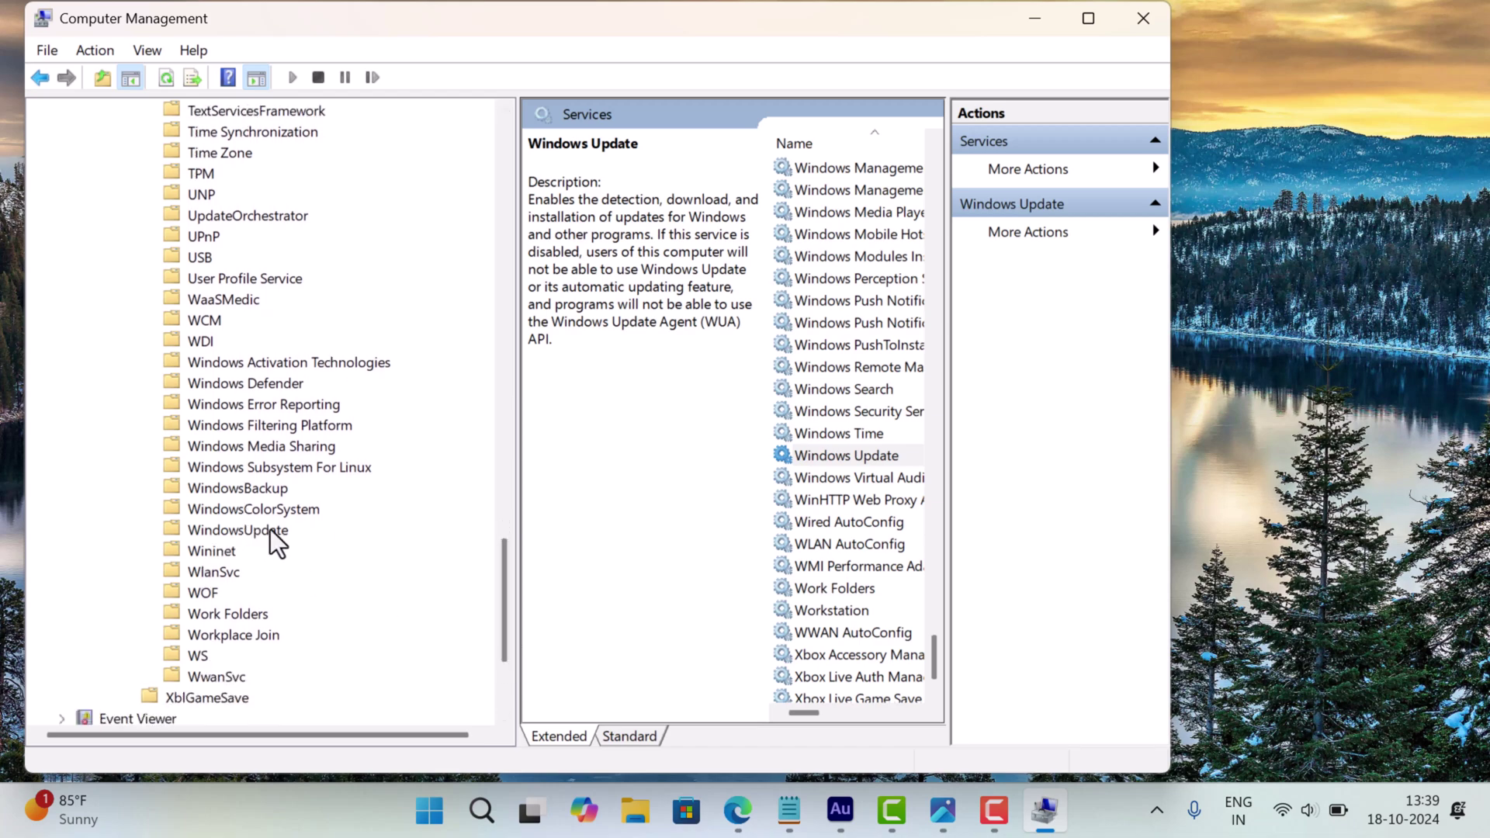
pyautogui.click(238, 531)
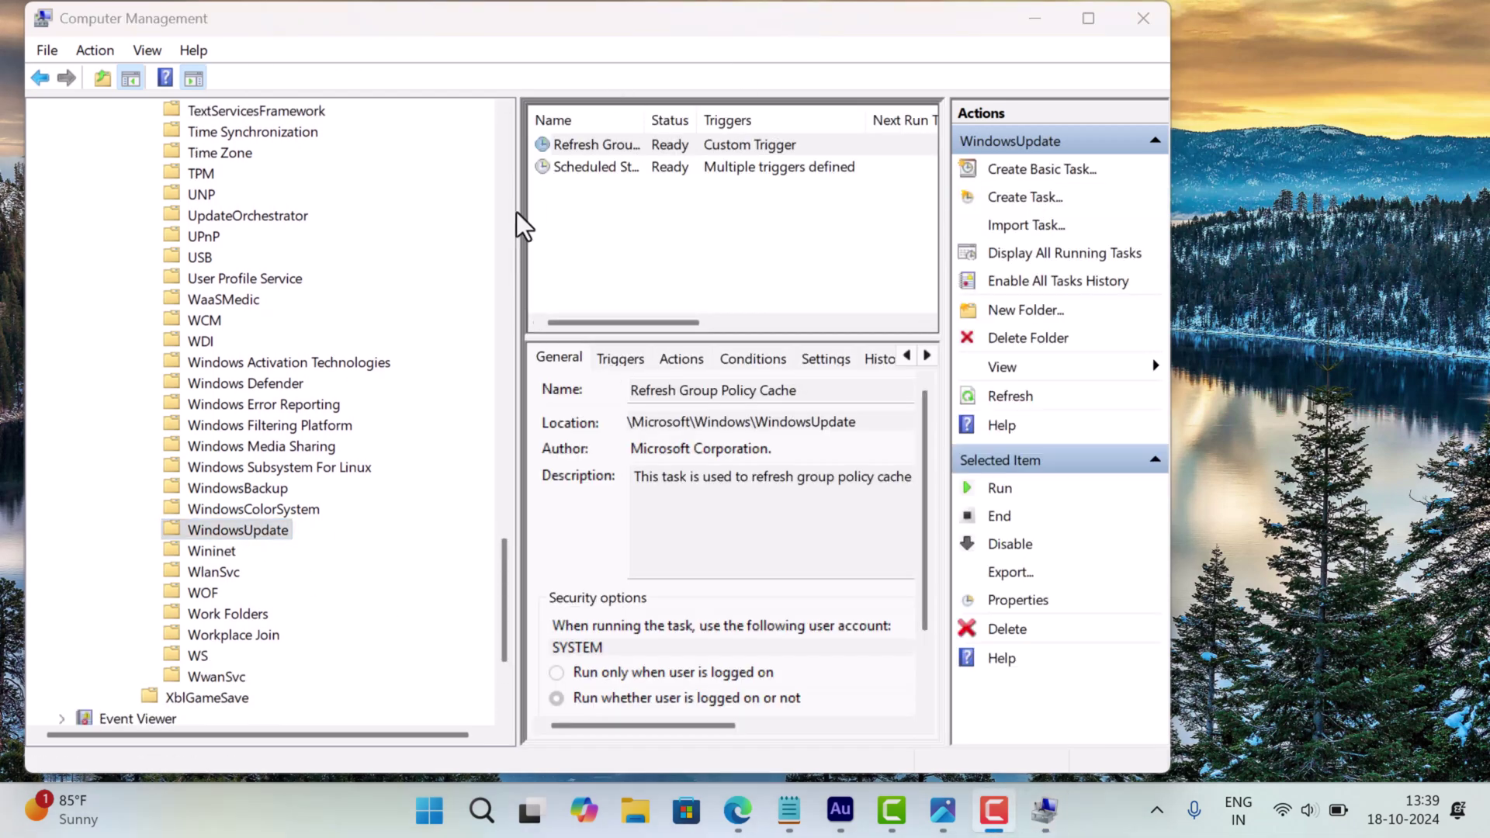
# Step: Widen the task list and disable the Scheduled Start task from its context menu
pyautogui.moveTo(520, 221); pyautogui.dragTo(403, 221)
pyautogui.moveTo(526, 120); pyautogui.dragTo(623, 119)
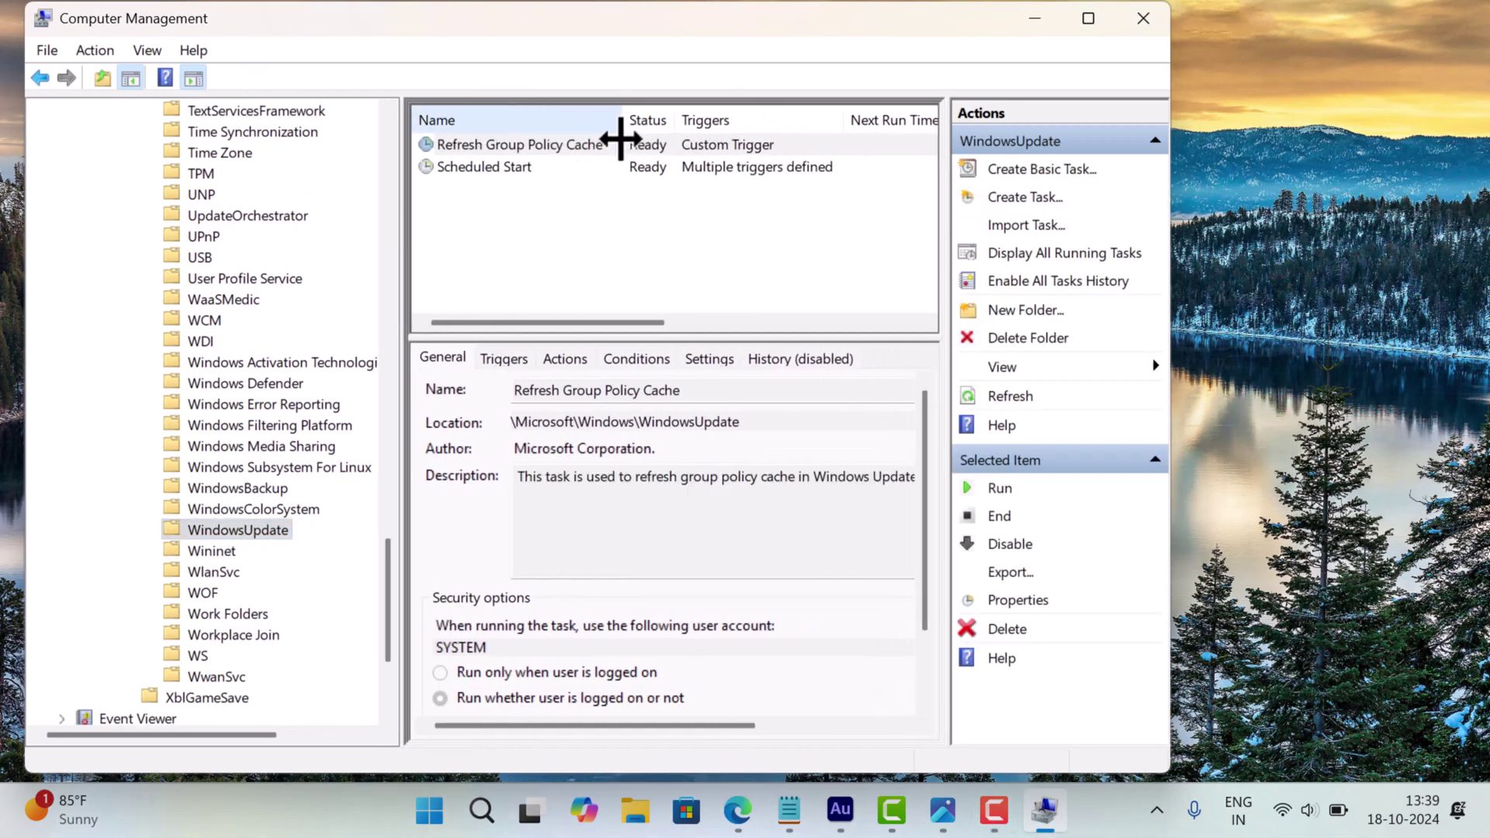
pyautogui.click(509, 169)
pyautogui.rightClick(553, 166)
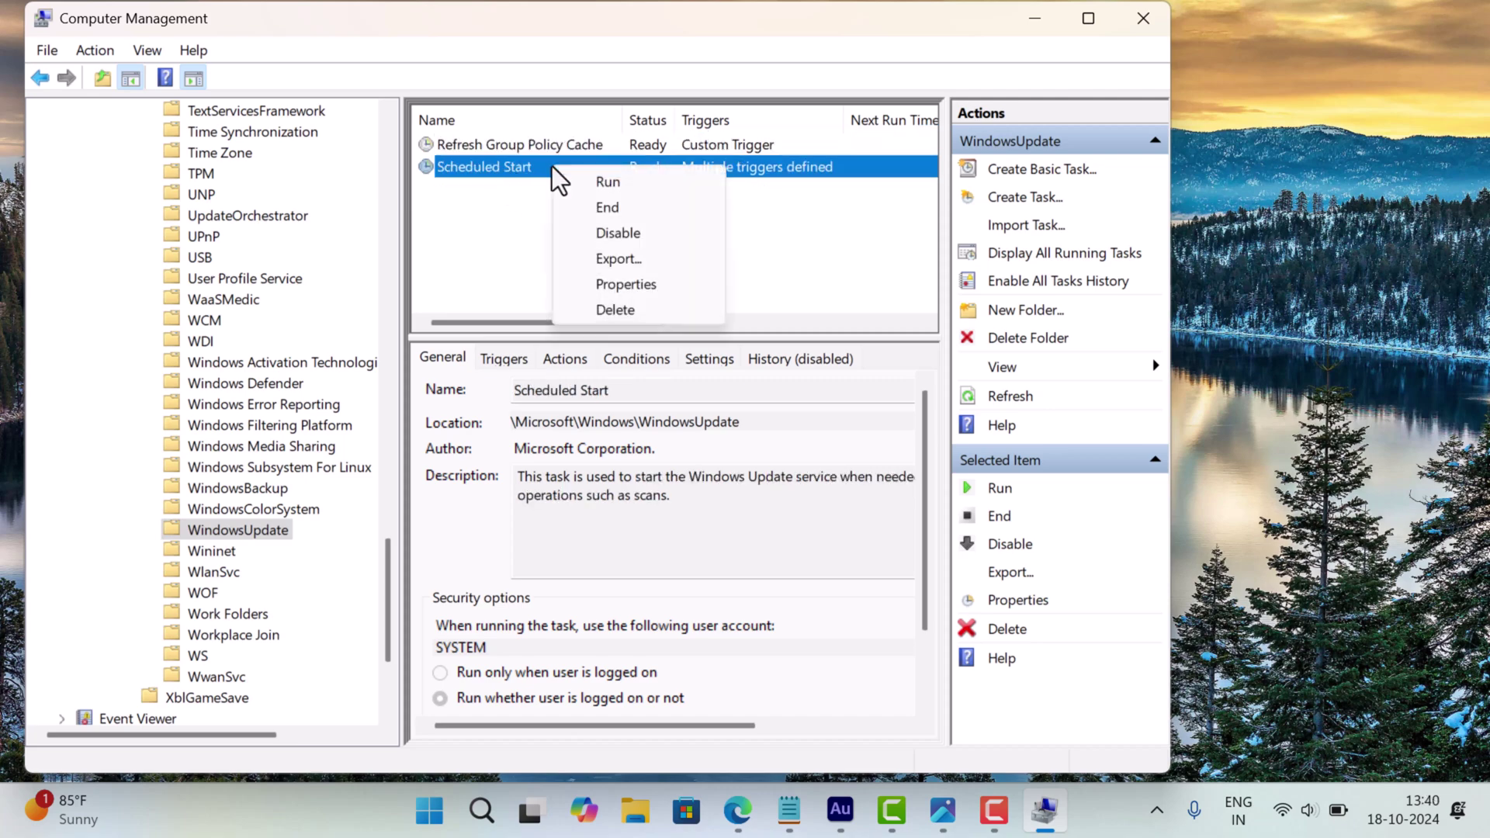
pyautogui.click(644, 234)
# Step: Close the Computer Management window, returning to the desktop
pyautogui.moveTo(553, 19); pyautogui.dragTo(528, 67)
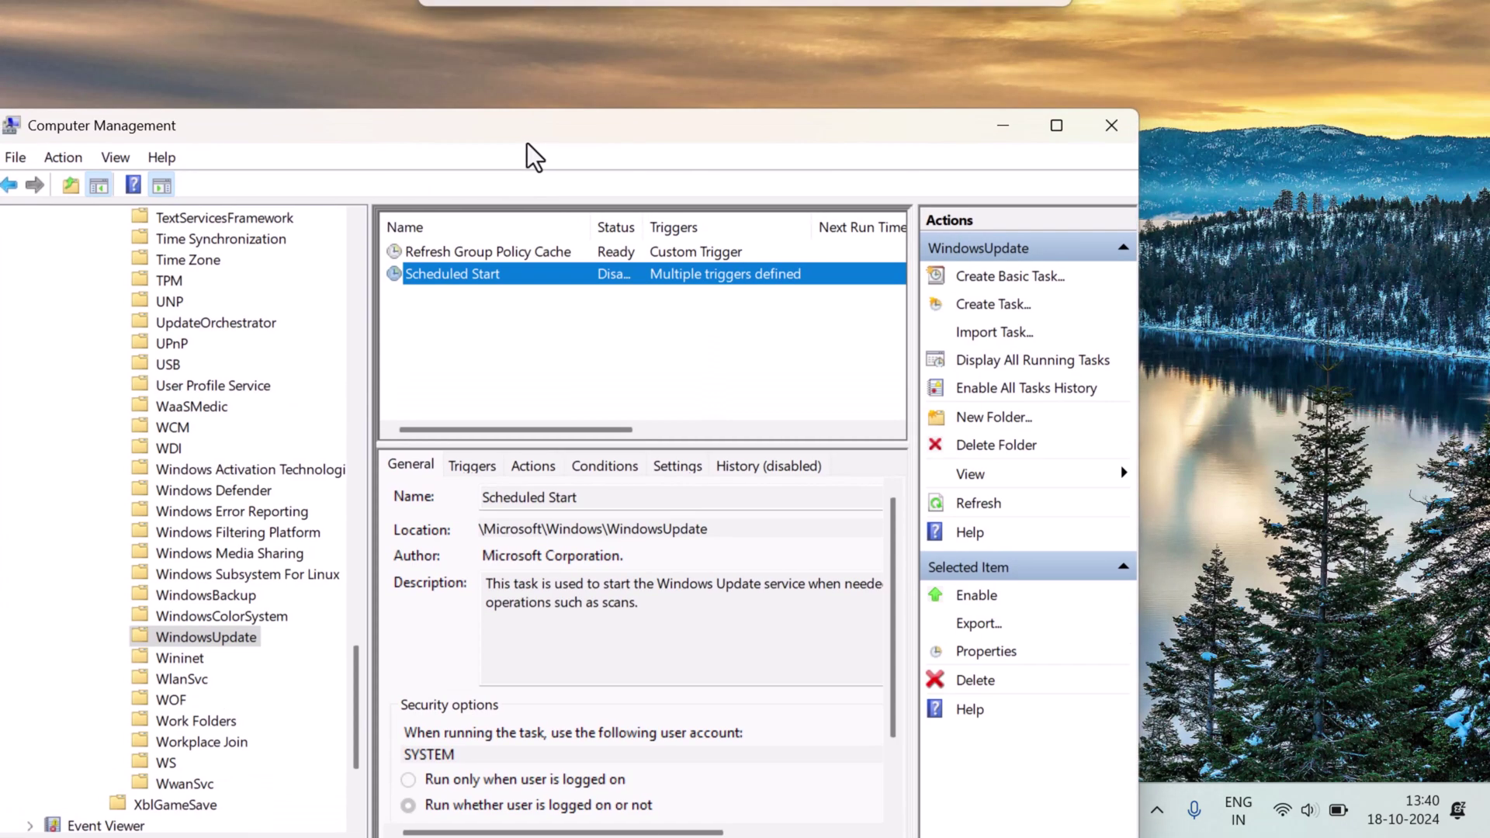
pyautogui.click(1100, 134)
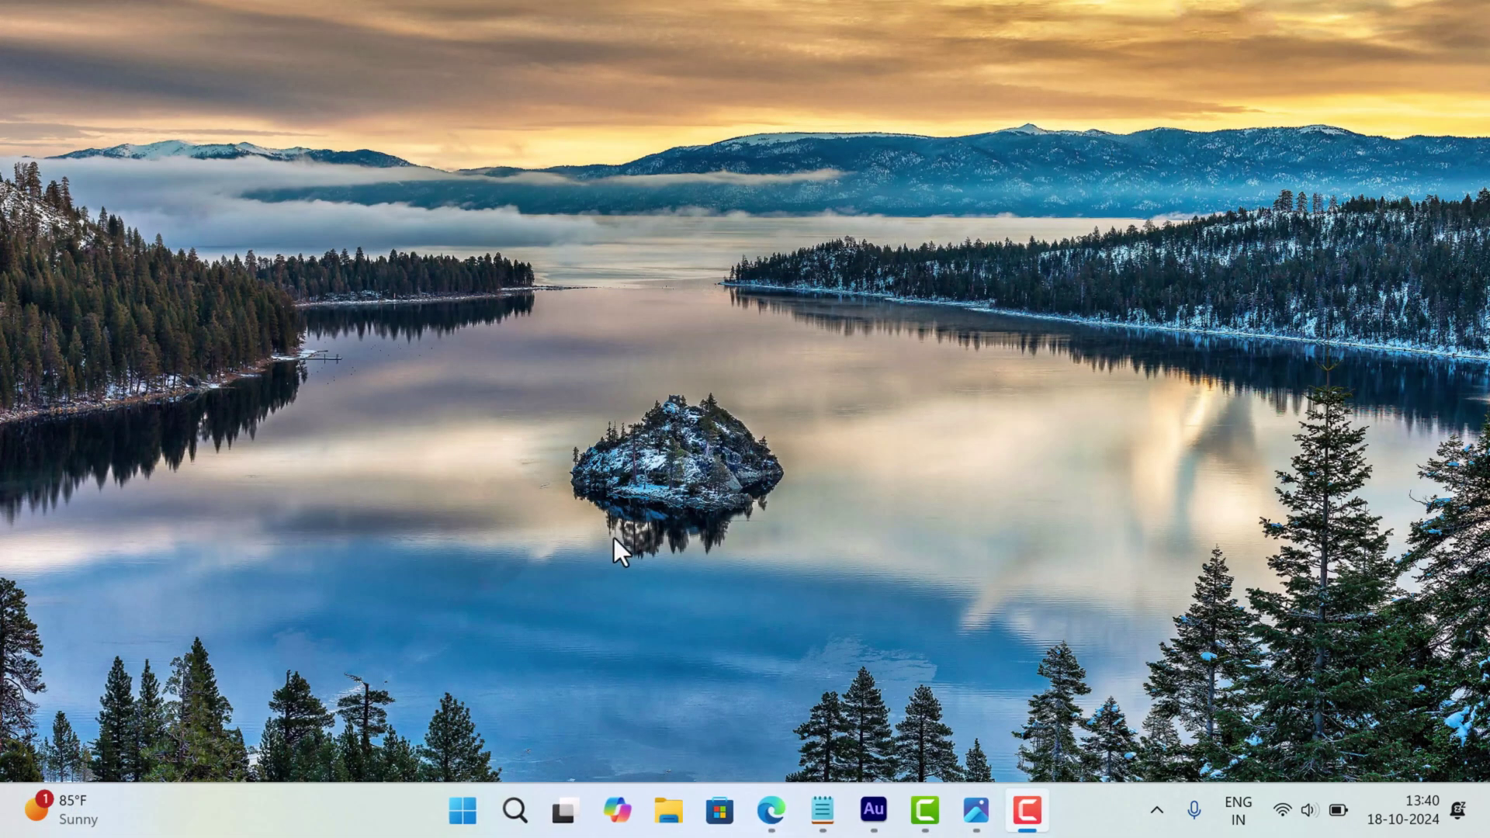
pyautogui.click(462, 809)
pyautogui.click(1035, 731)
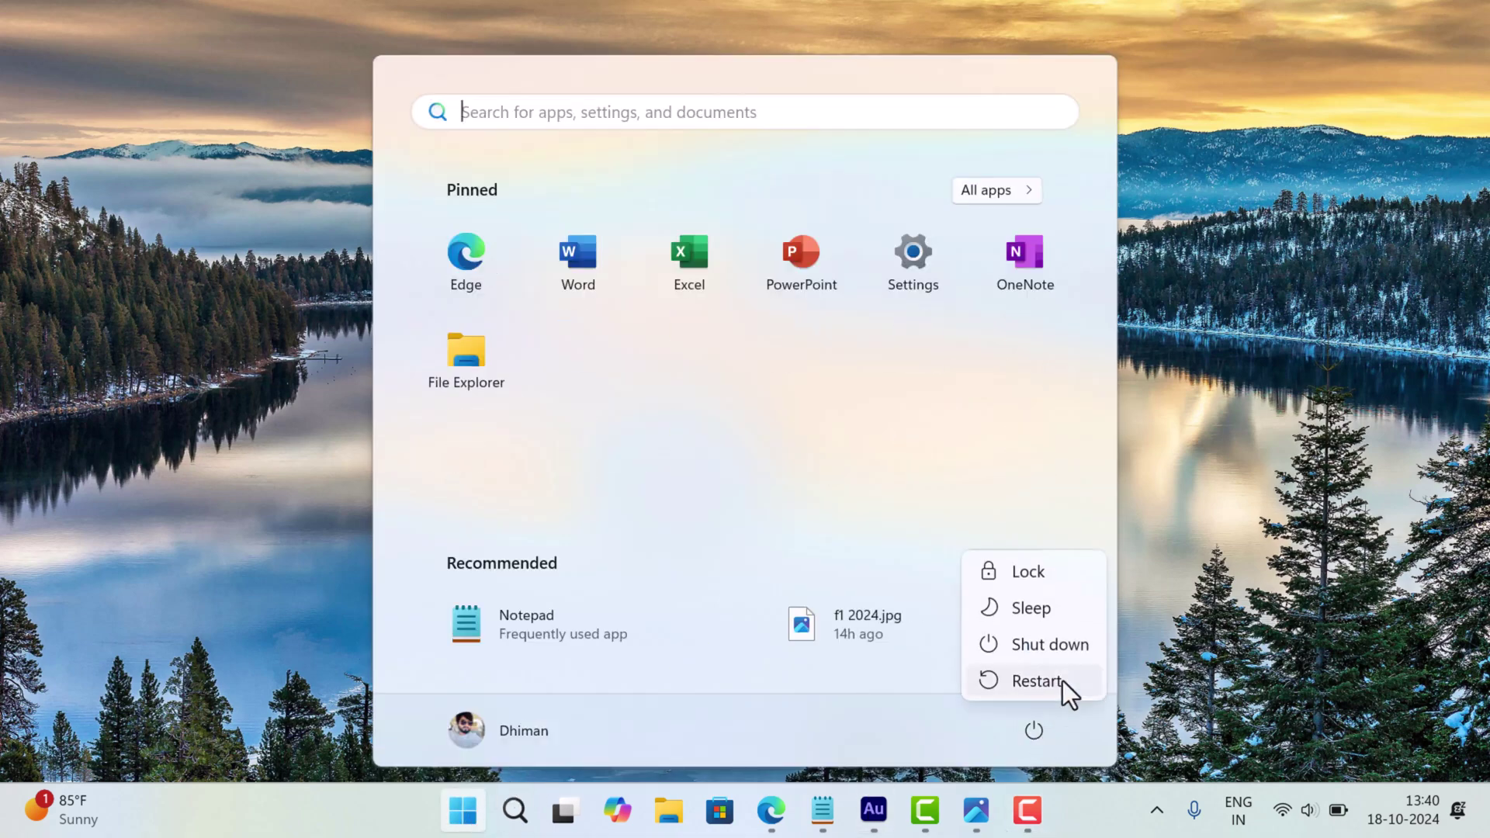
pyautogui.click(1220, 611)
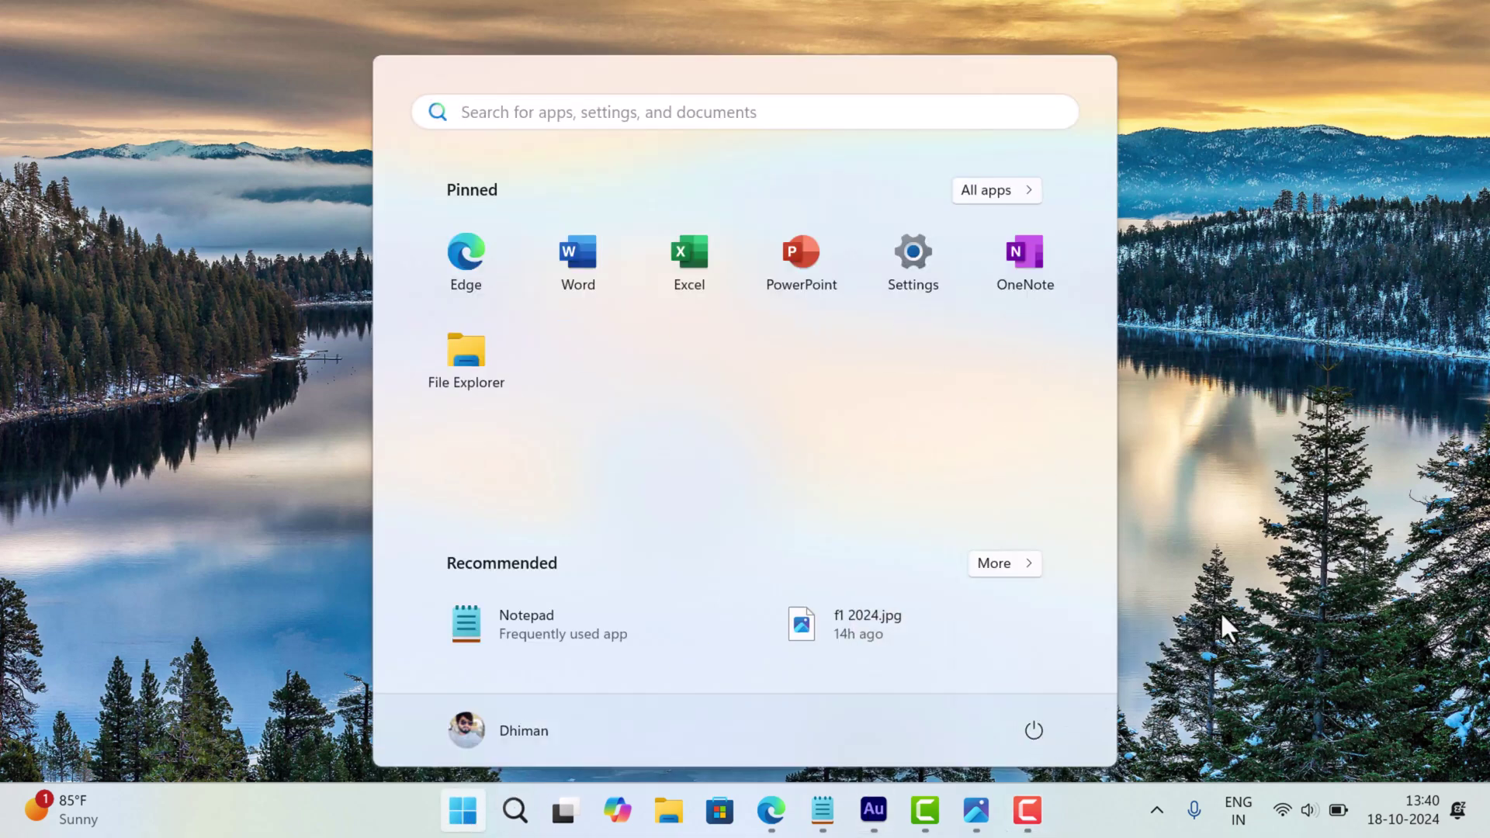
pyautogui.click(1220, 611)
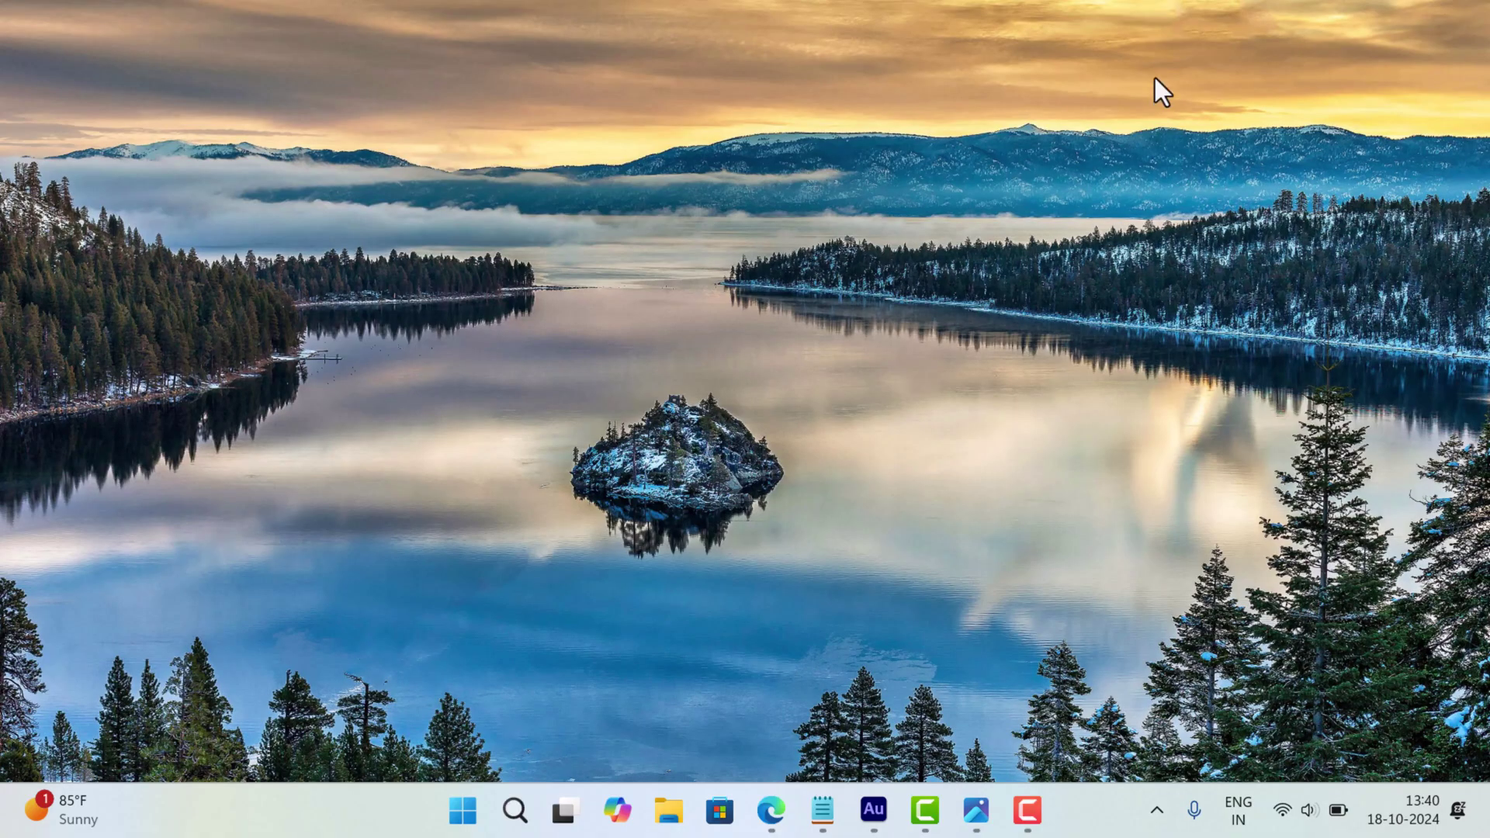